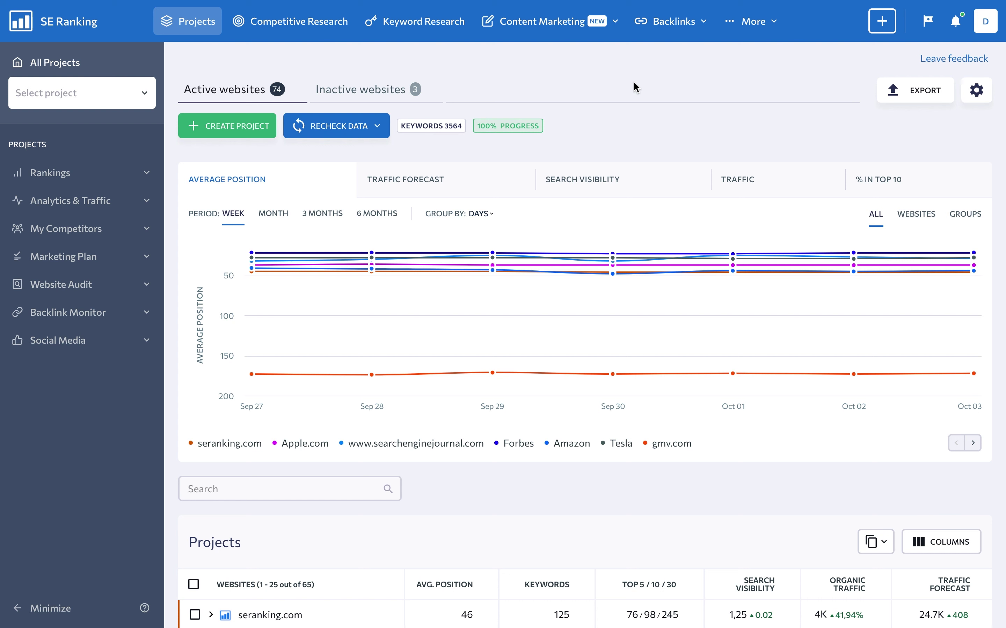
Run a Content Idea Finder search for 'quora marketing' with the region set to Chevy Chase, Maryland
{"action": "mouse_move", "coordinate": [548, 29]}
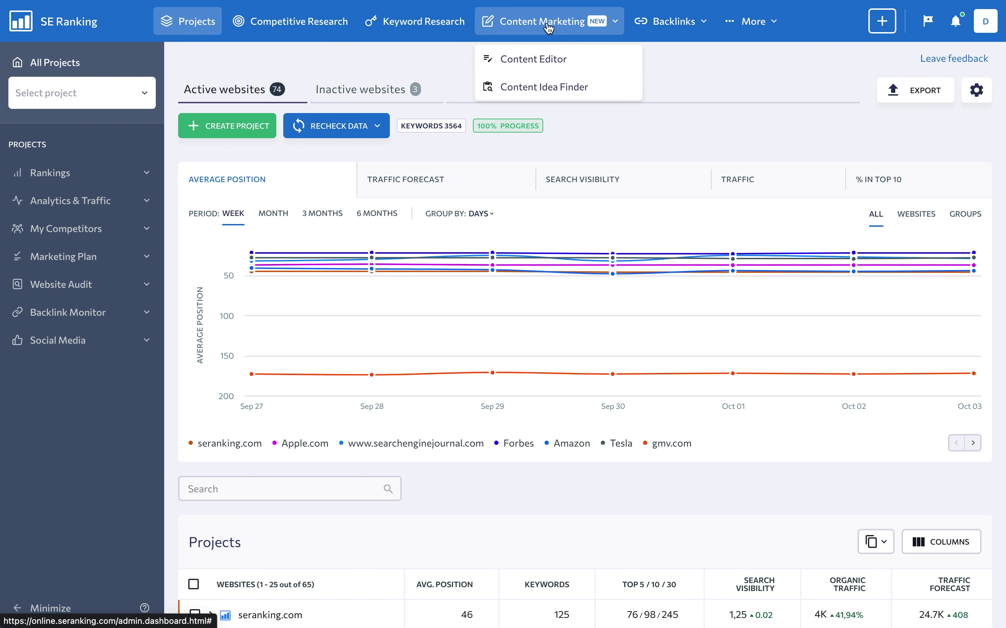
{"action": "left_click", "coordinate": [603, 91]}
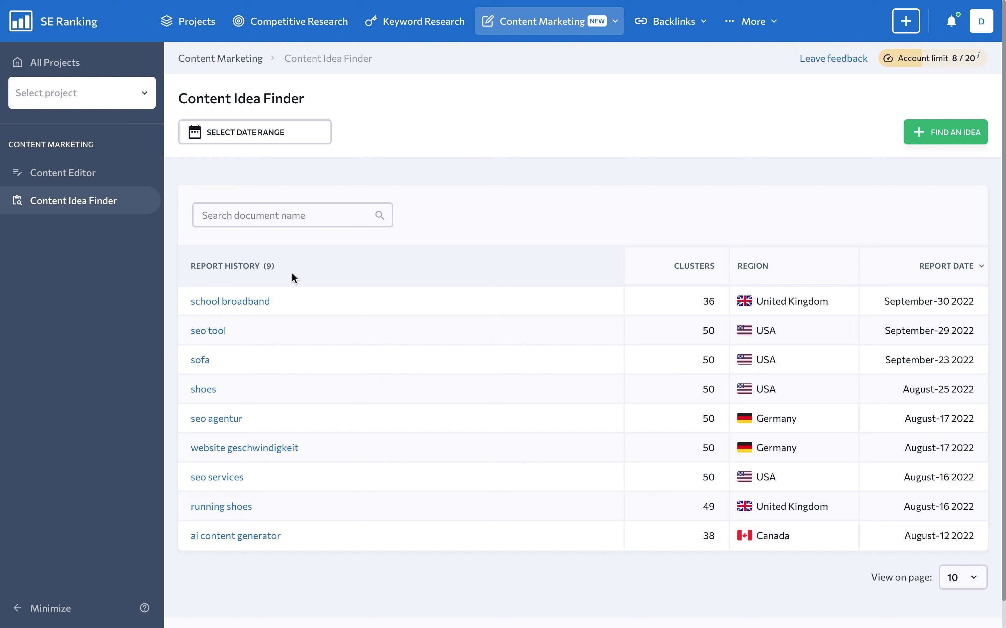
{"action": "left_click", "coordinate": [911, 133]}
{"action": "type", "text": "quo"}
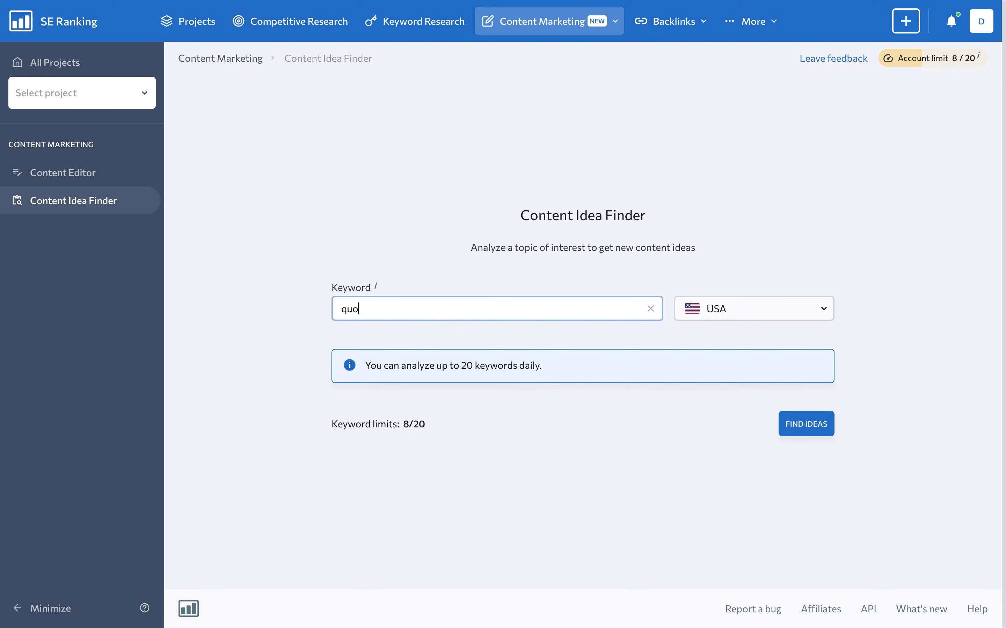
{"action": "type", "text": "ra marketing"}
{"action": "left_click", "coordinate": [768, 309]}
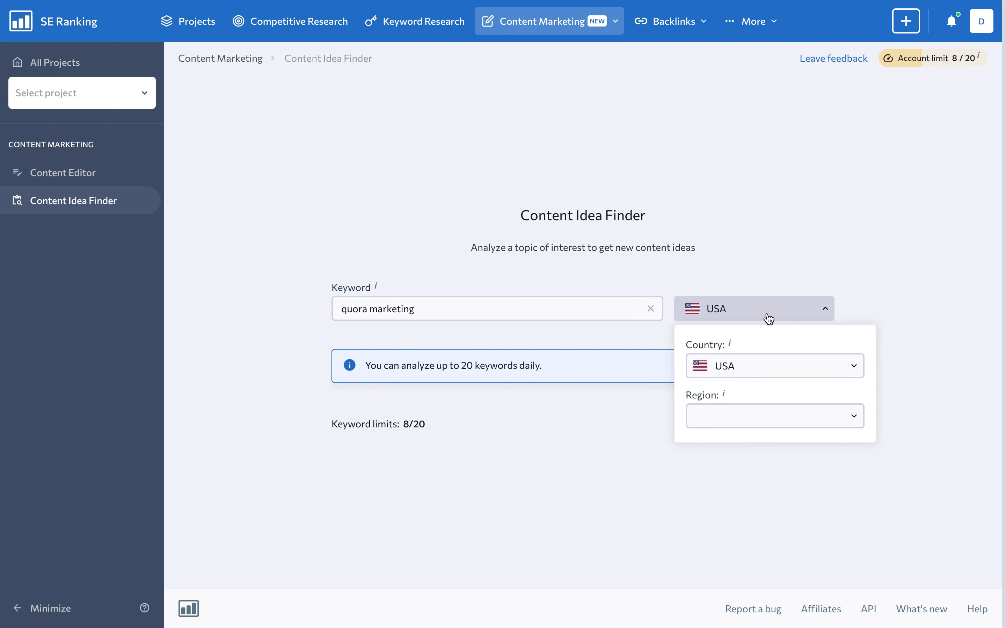
{"action": "left_click", "coordinate": [741, 416]}
{"action": "type", "text": "chev"}
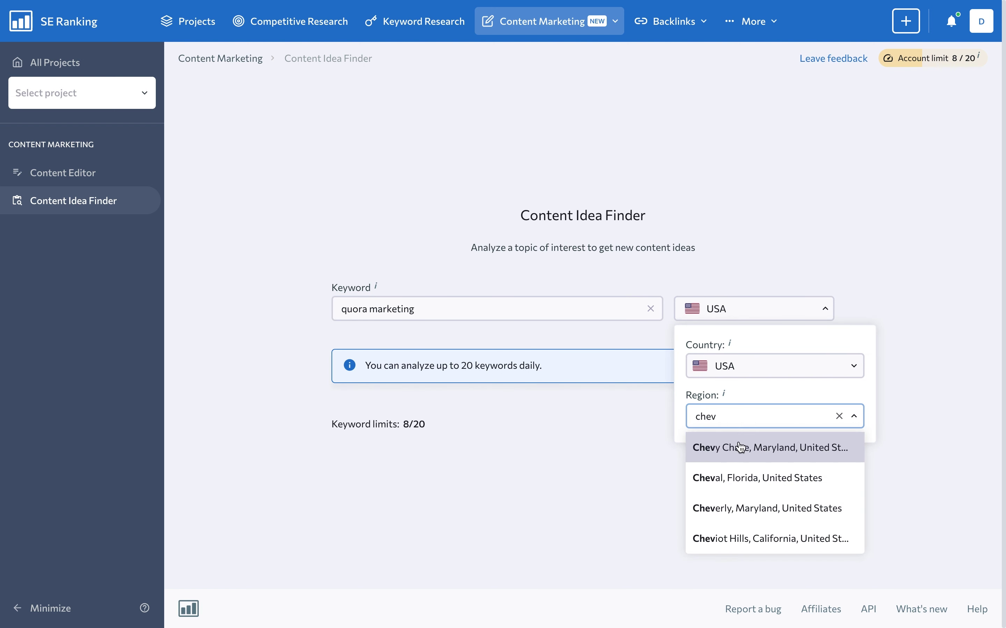
{"action": "left_click", "coordinate": [741, 447]}
{"action": "left_click", "coordinate": [804, 428]}
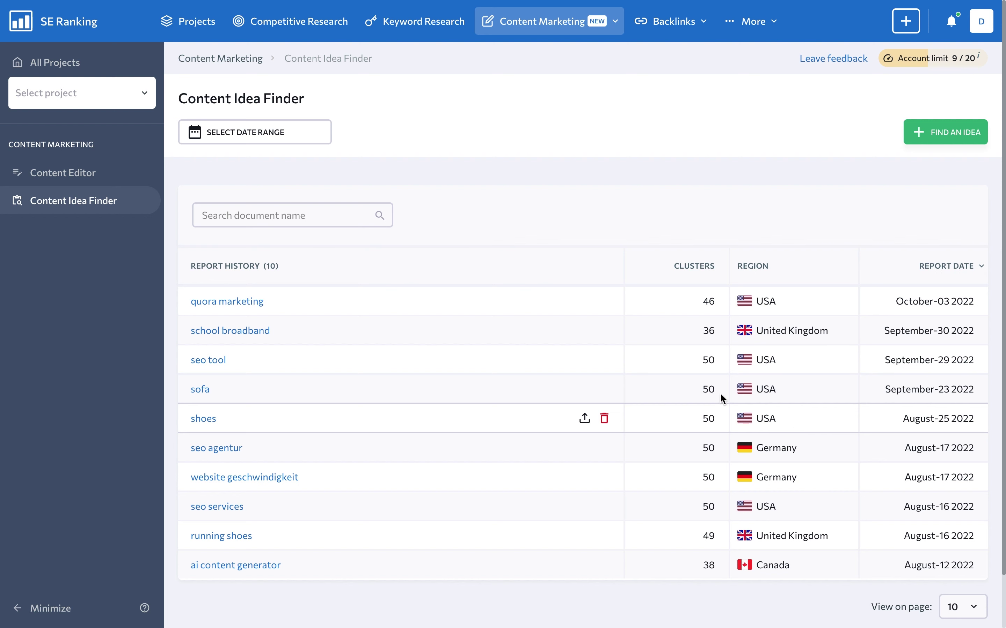
Open the quora marketing report and expand that cluster's 10 keyword ideas
{"action": "left_click", "coordinate": [248, 305]}
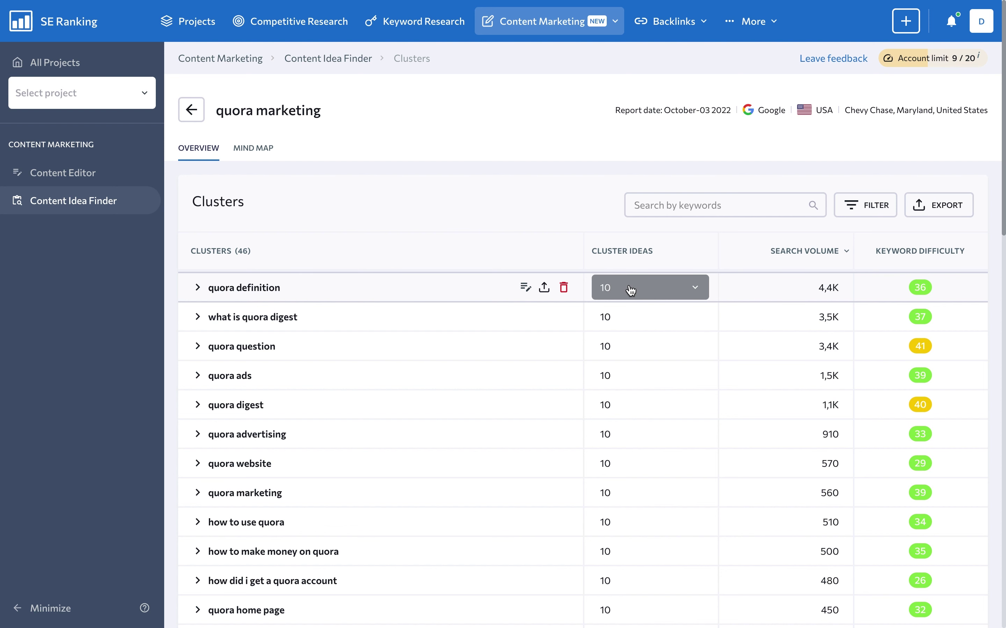
{"action": "scroll", "coordinate": [628, 289], "scroll_direction": "down", "scroll_amount": 3}
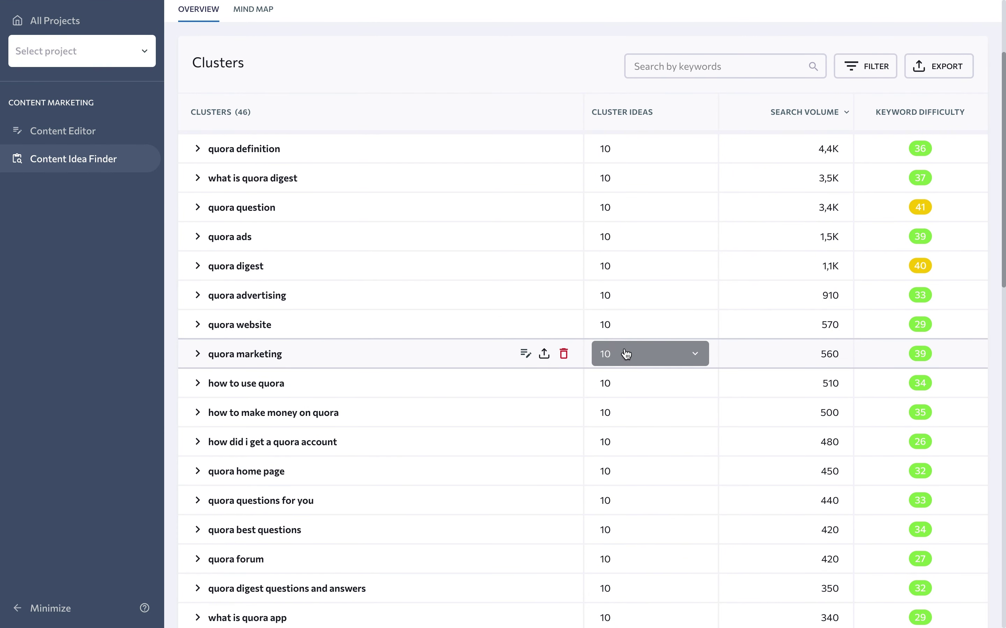
{"action": "left_click", "coordinate": [626, 354]}
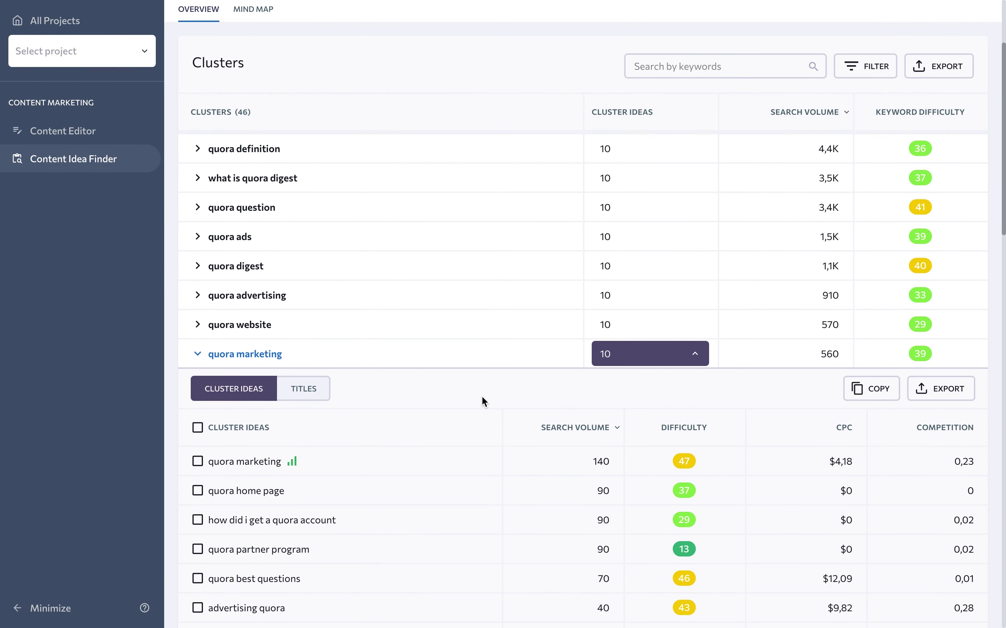
{"action": "scroll", "coordinate": [481, 396], "scroll_direction": "down", "scroll_amount": 1}
{"action": "scroll", "coordinate": [481, 395], "scroll_direction": "down", "scroll_amount": 3}
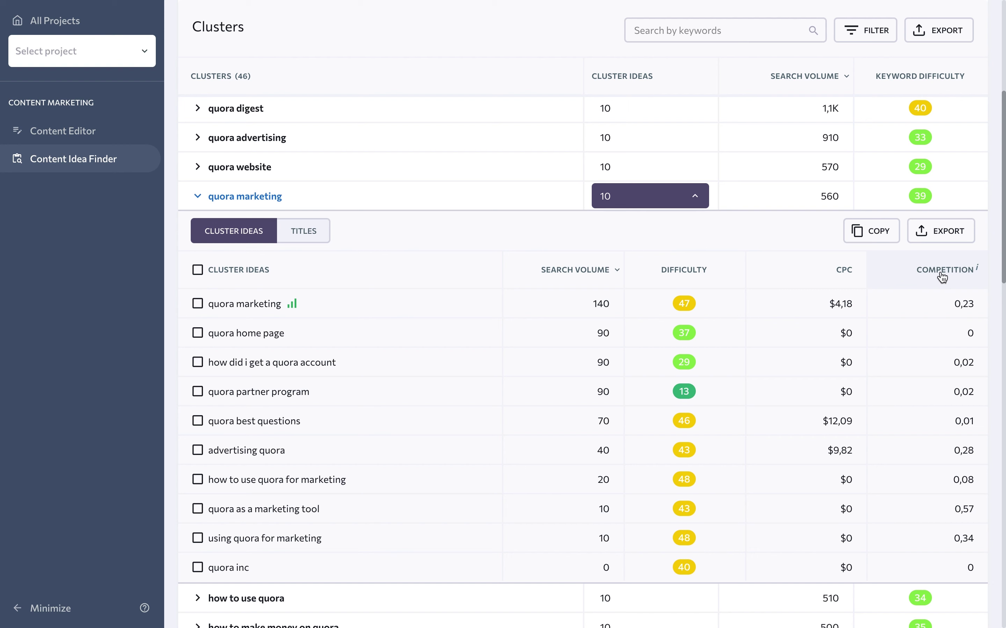
Dismiss the export options, switch the cluster to Titles, and preview the HubSpot Quora marketing guide
{"action": "left_click", "coordinate": [938, 236]}
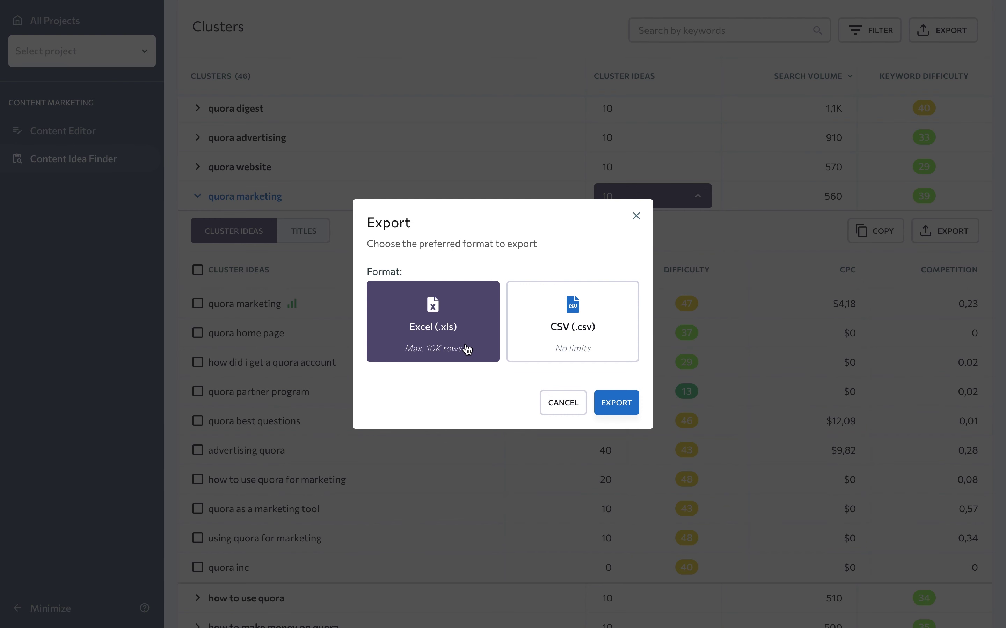
{"action": "left_click", "coordinate": [744, 241]}
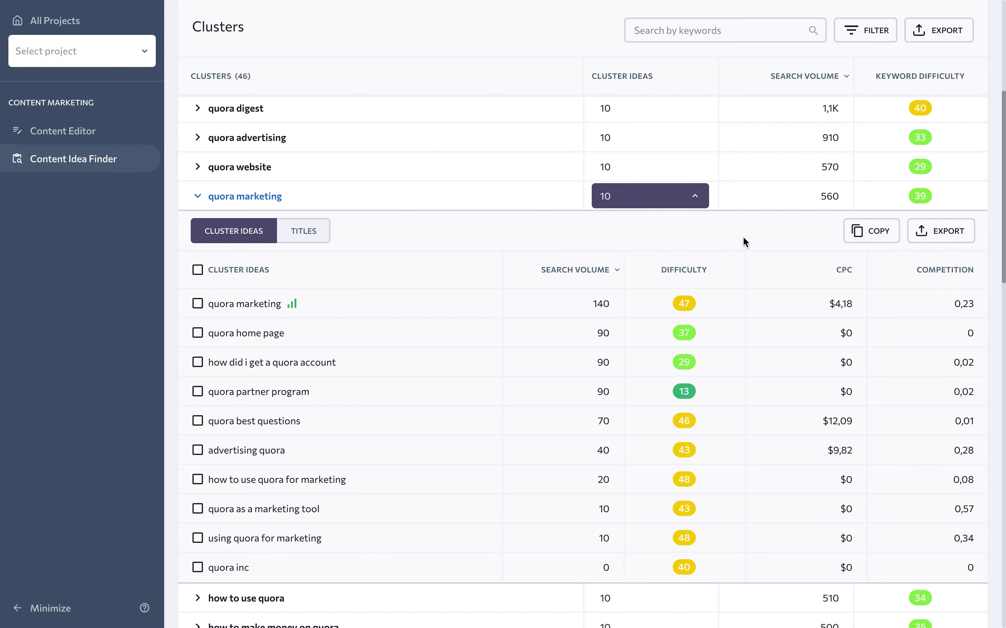
{"action": "left_click", "coordinate": [301, 246]}
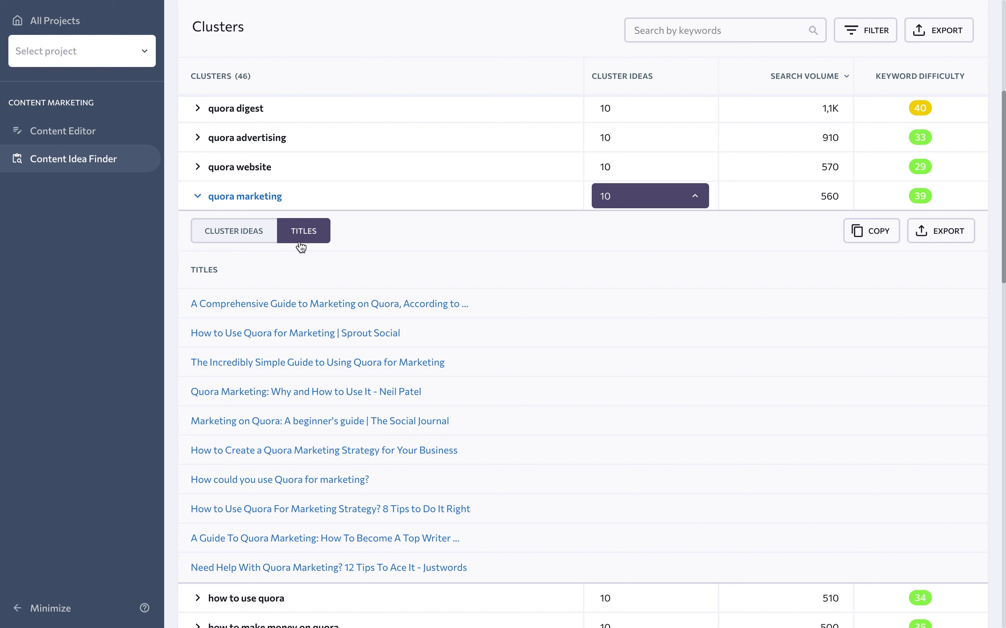
{"action": "left_click", "coordinate": [307, 306]}
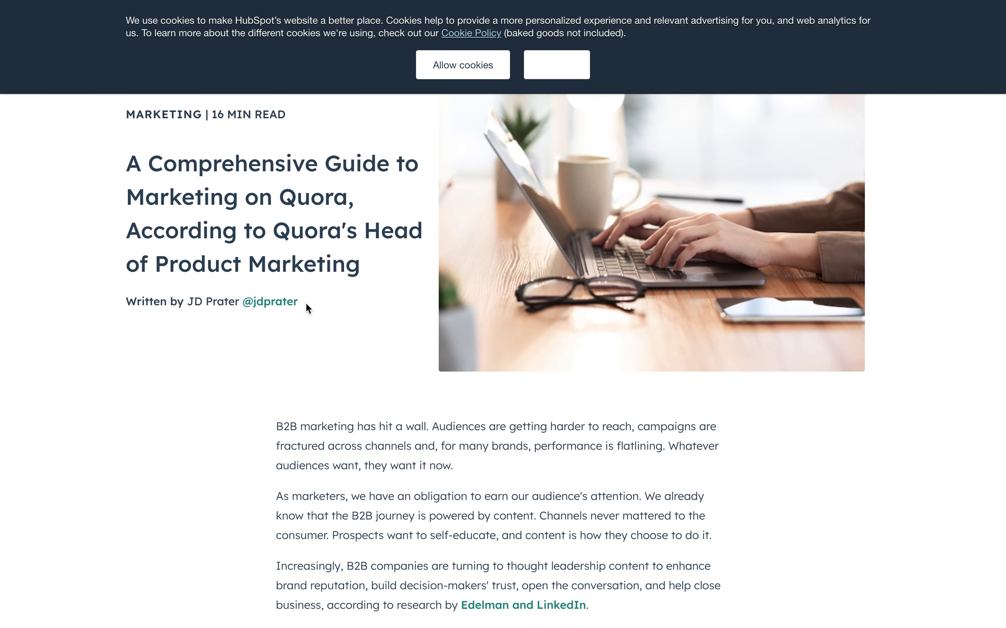
{"action": "scroll", "coordinate": [305, 303], "scroll_direction": "down", "scroll_amount": 15}
{"action": "key", "text": "ctrl+w"}
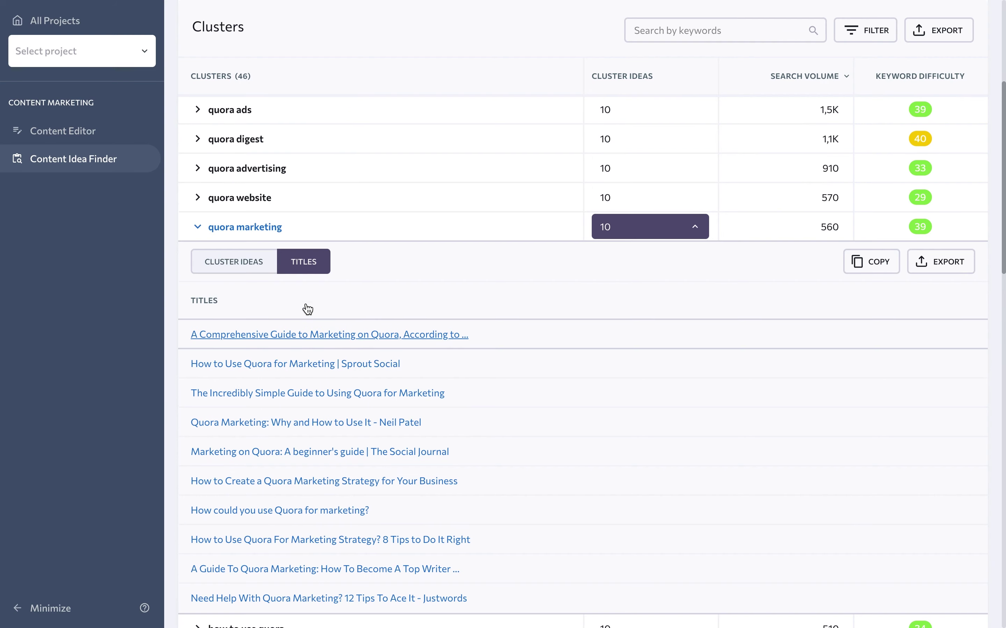
{"action": "scroll", "coordinate": [308, 309], "scroll_direction": "up", "scroll_amount": 6}
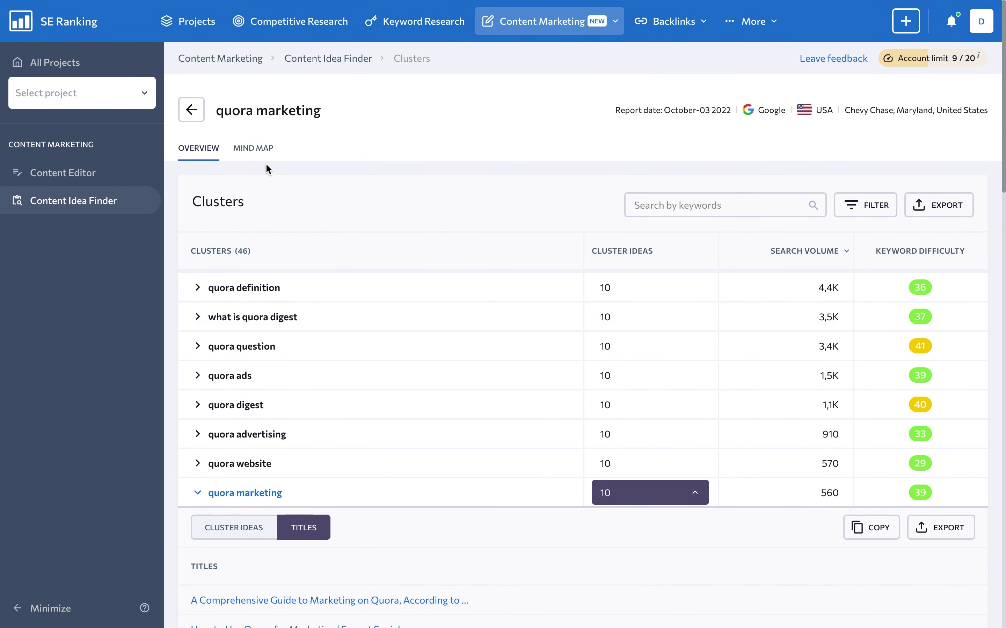
On the Mind Map, bring up the quora marketing cluster's ideas
{"action": "left_click", "coordinate": [258, 150]}
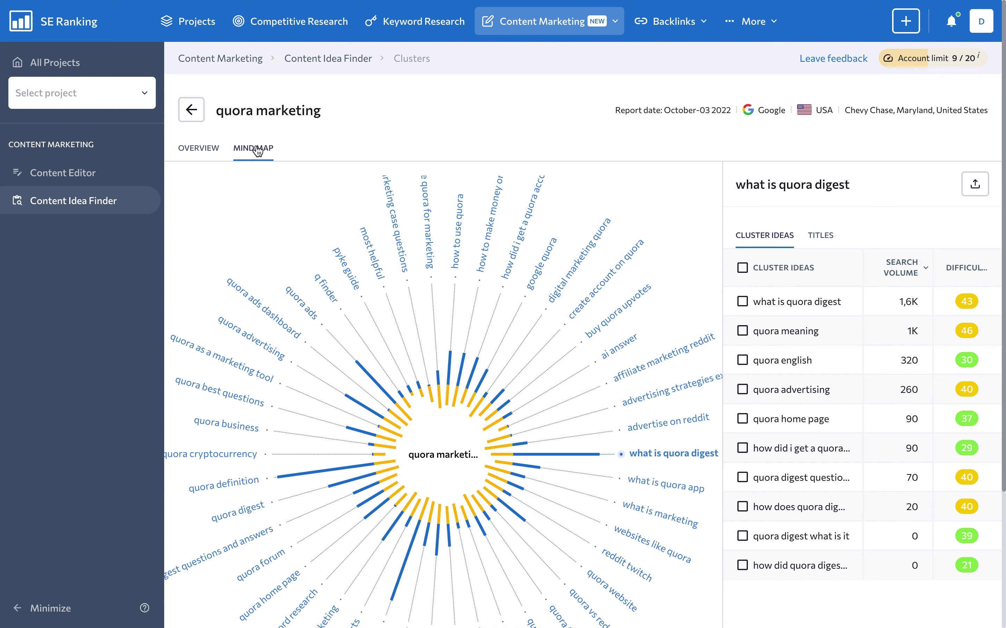
{"action": "scroll", "coordinate": [509, 279], "scroll_direction": "down", "scroll_amount": 2}
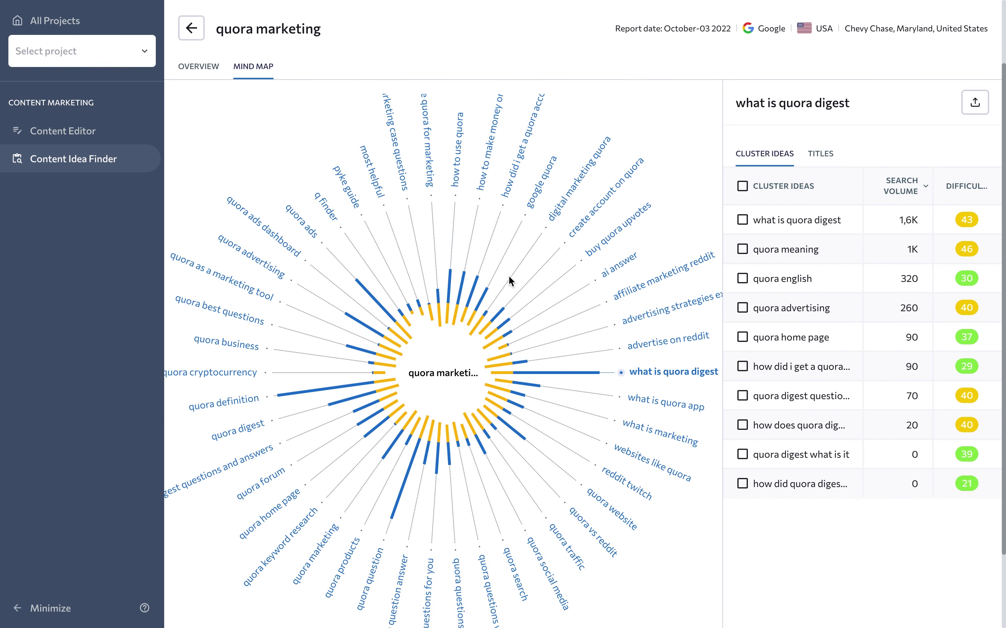
{"action": "left_click", "coordinate": [326, 528]}
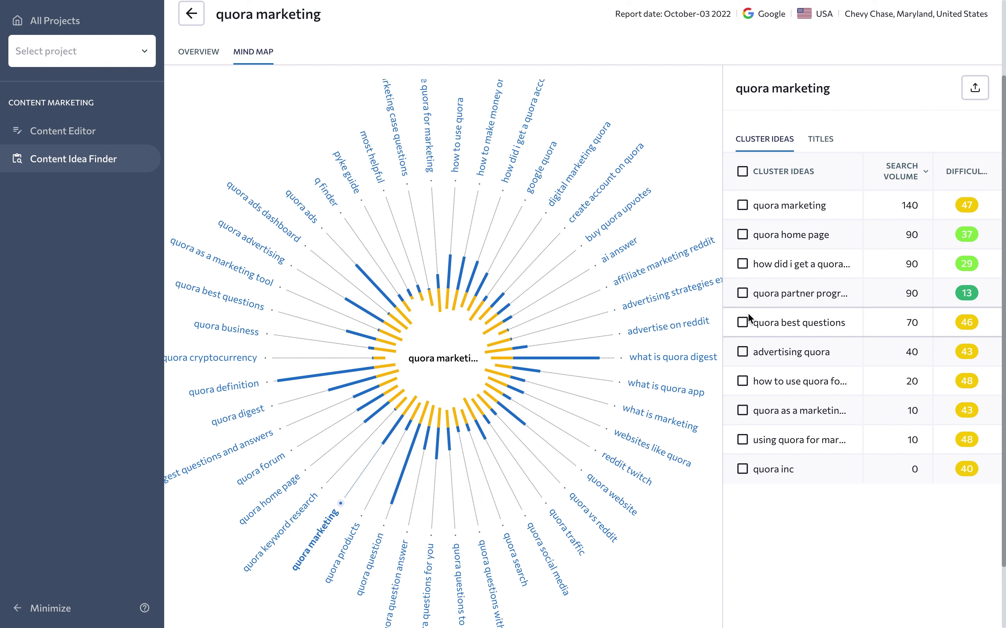
Tick quora marketing, how did i get a quora account, how to use quora for marketing, quora as a marketing tool, using quora for marketing
{"action": "left_click", "coordinate": [742, 206]}
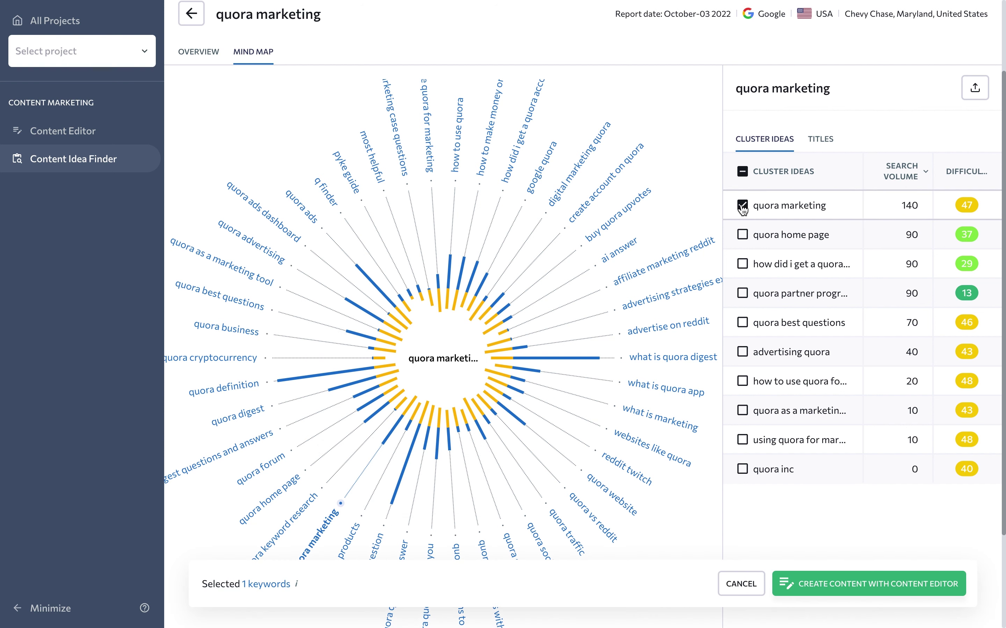
{"action": "left_click", "coordinate": [742, 264]}
{"action": "left_click", "coordinate": [741, 381]}
{"action": "left_click", "coordinate": [742, 411]}
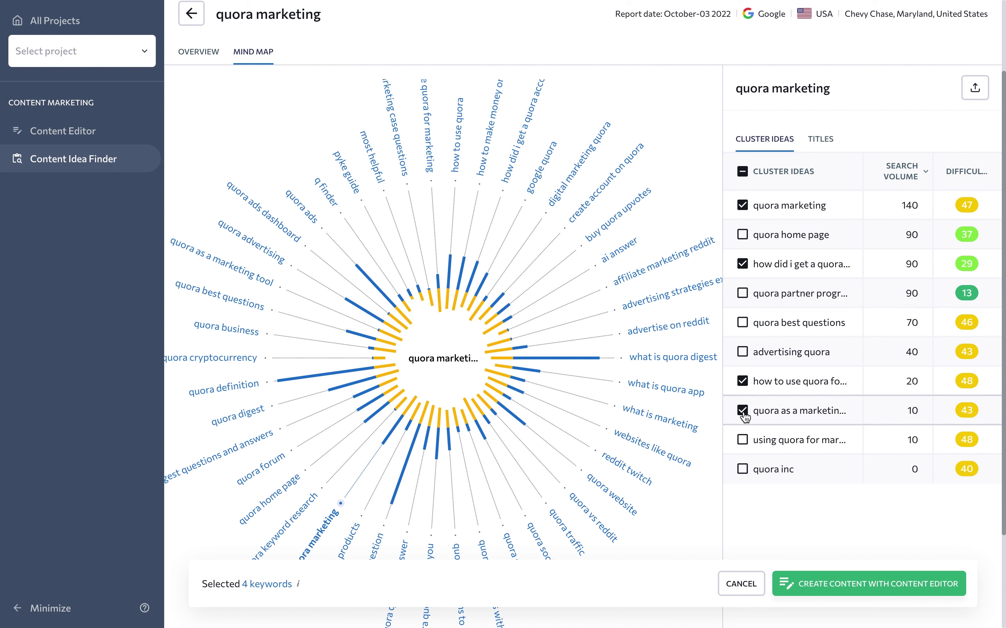
{"action": "left_click", "coordinate": [743, 440]}
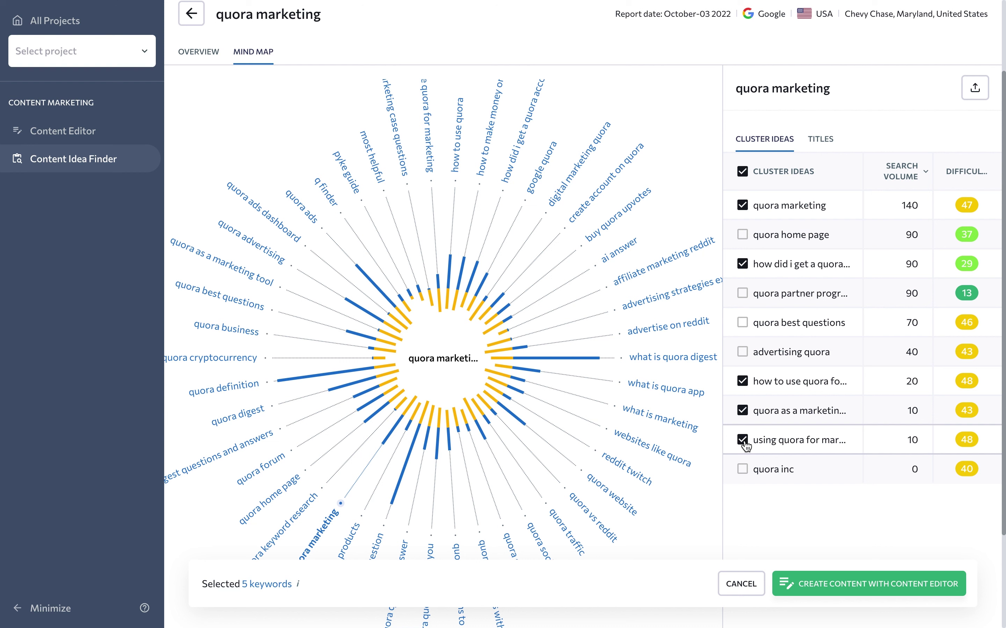
Create the Content Editor brief from the five keywords, then go to the Content Editor article list
{"action": "left_click", "coordinate": [859, 587]}
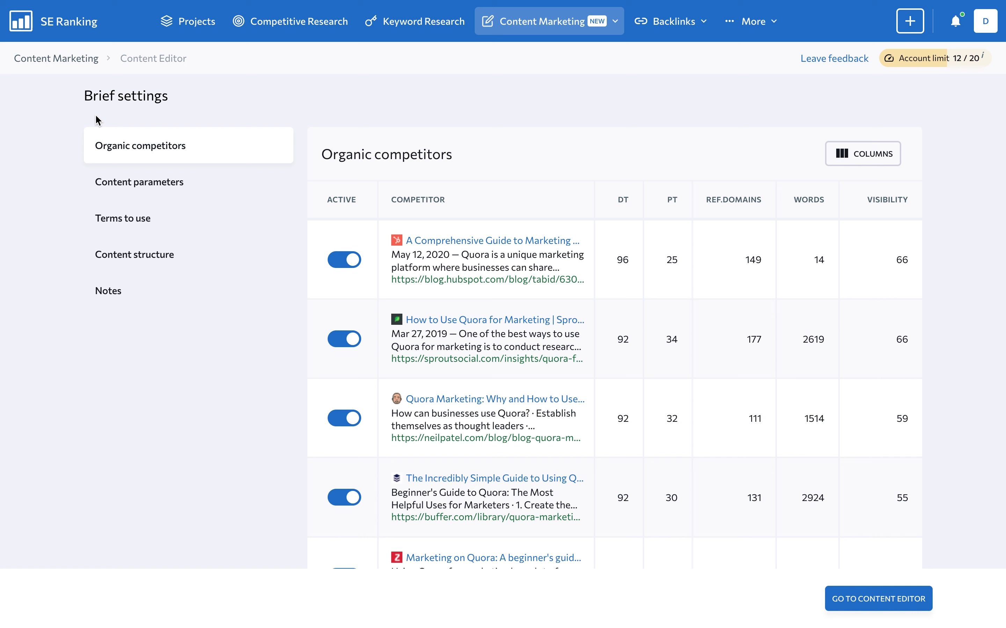
{"action": "mouse_move", "coordinate": [529, 32]}
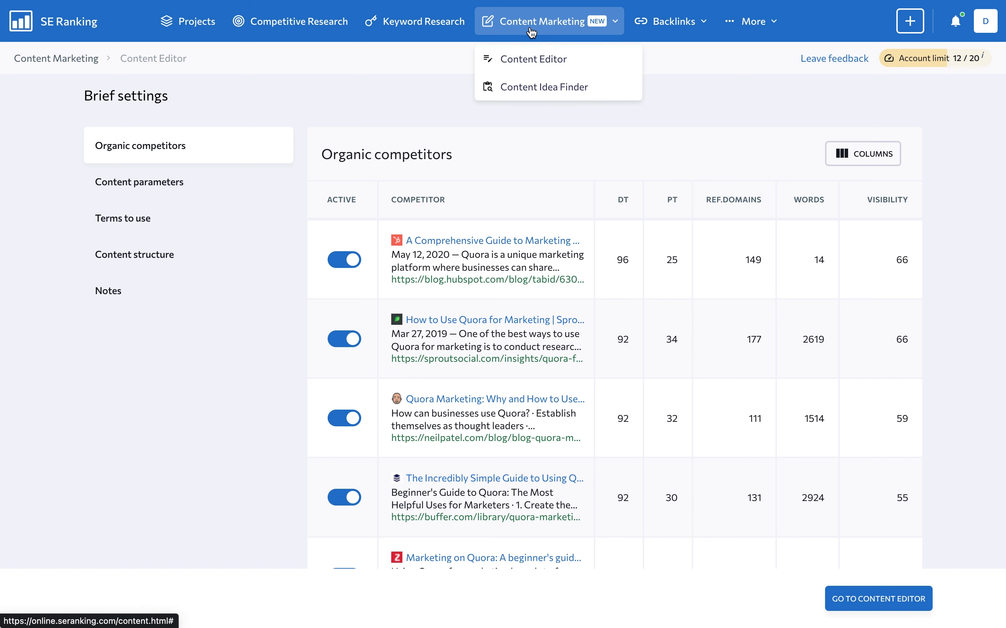
{"action": "left_click", "coordinate": [594, 62]}
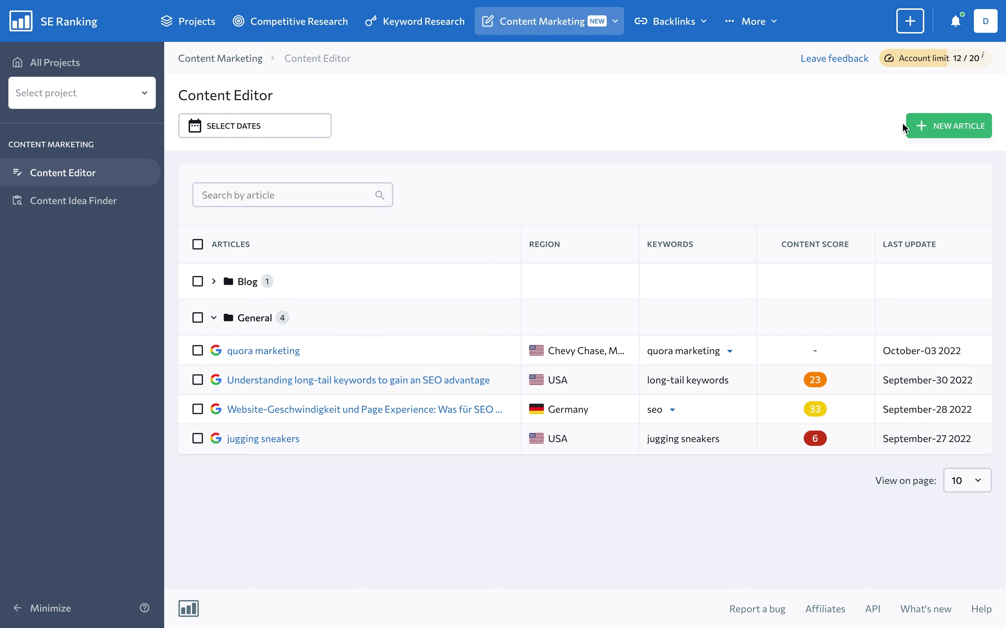
Start a new article with keywords quora marketing, what is quora marketing, how to benefit from quora marketing
{"action": "left_click", "coordinate": [920, 129]}
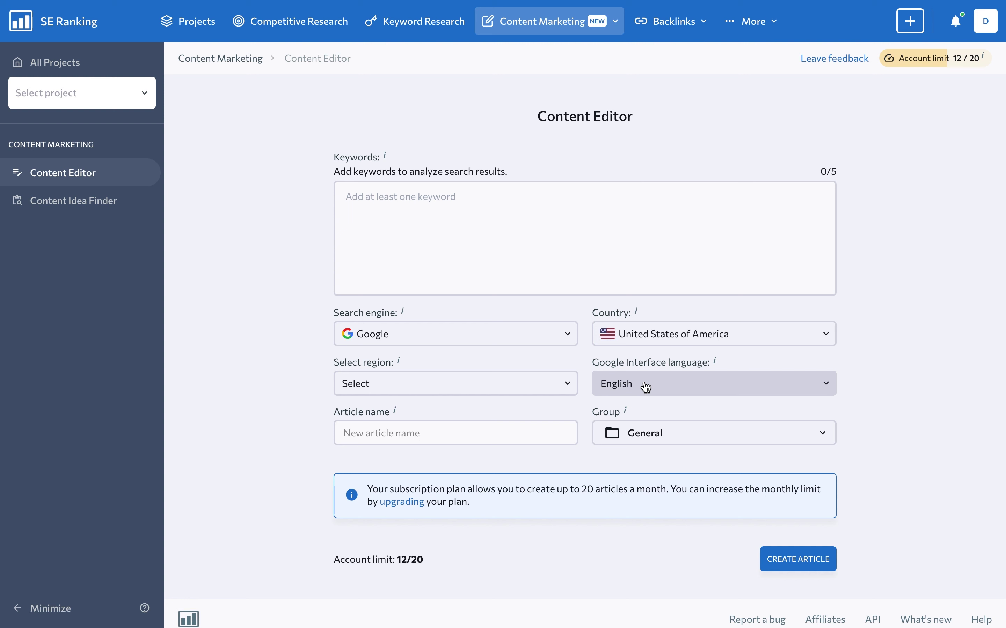
{"action": "left_click", "coordinate": [498, 241]}
{"action": "type", "text": "quora marketing"}
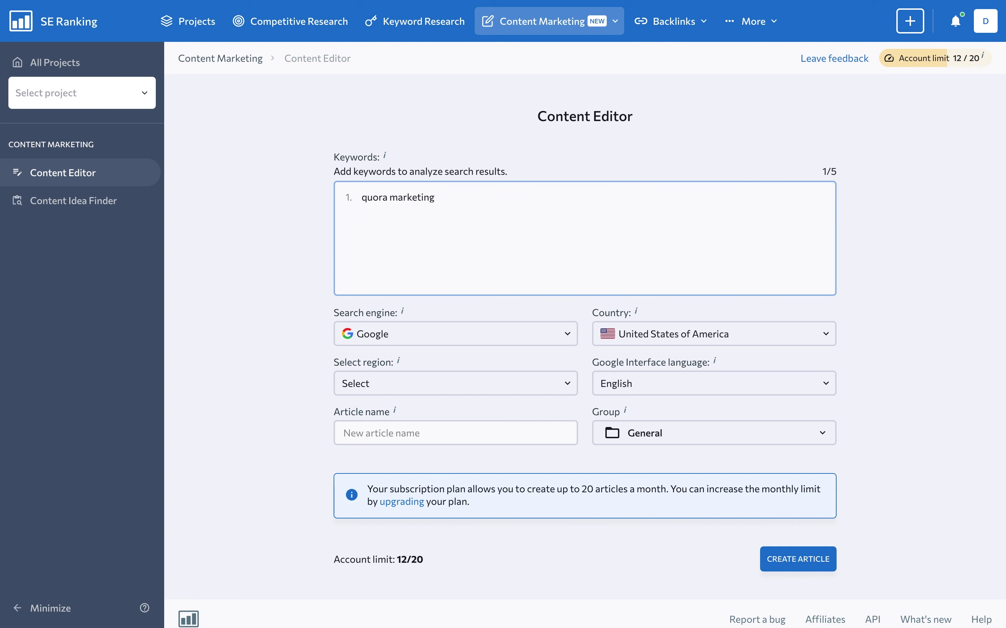
{"action": "key", "text": "Return"}
{"action": "type", "text": "what is quora marketing"}
{"action": "key", "text": "Return"}
{"action": "type", "text": "how to benefit from quora marketing"}
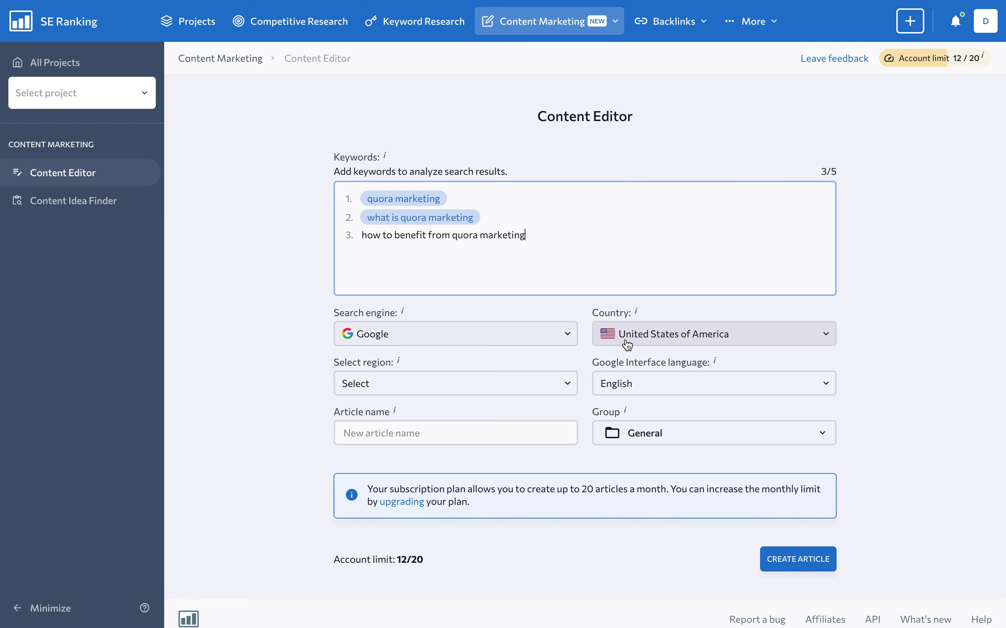
{"action": "left_click", "coordinate": [792, 555]}
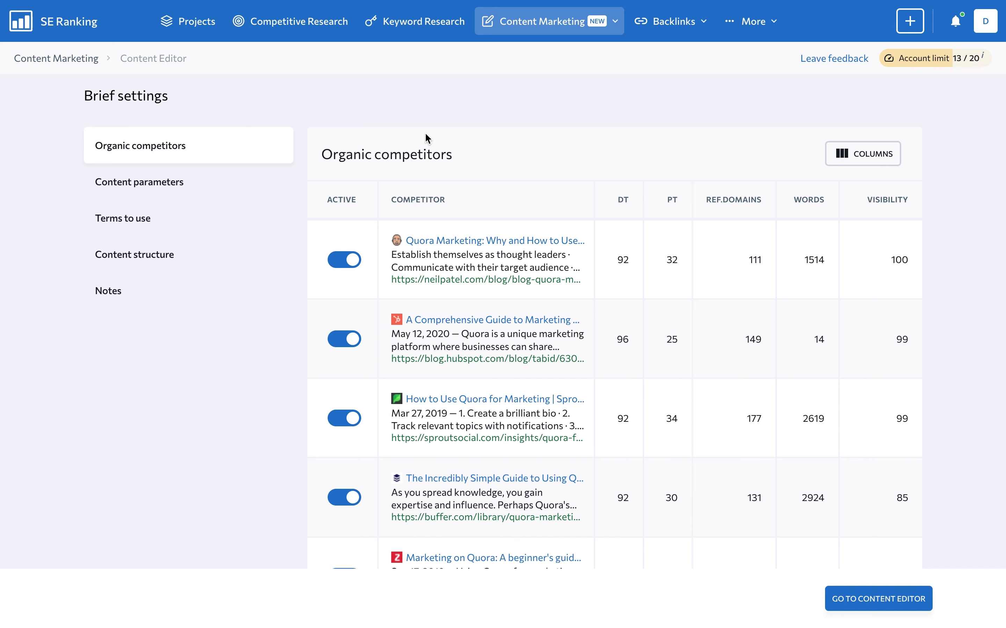
{"action": "scroll", "coordinate": [605, 153], "scroll_direction": "down", "scroll_amount": 7}
{"action": "scroll", "coordinate": [606, 157], "scroll_direction": "down", "scroll_amount": 1}
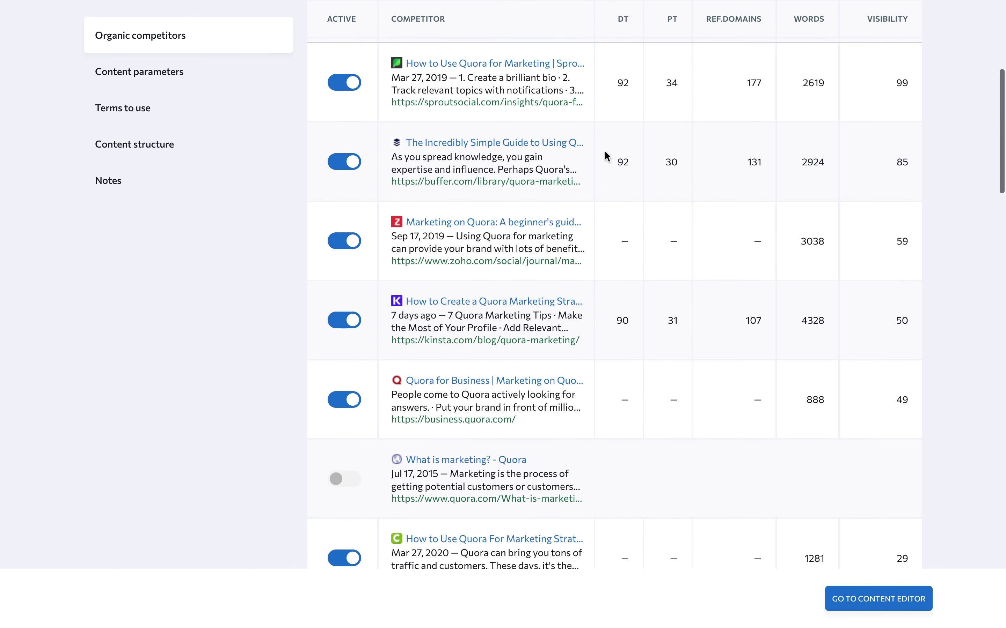
{"action": "scroll", "coordinate": [605, 157], "scroll_direction": "up", "scroll_amount": 6}
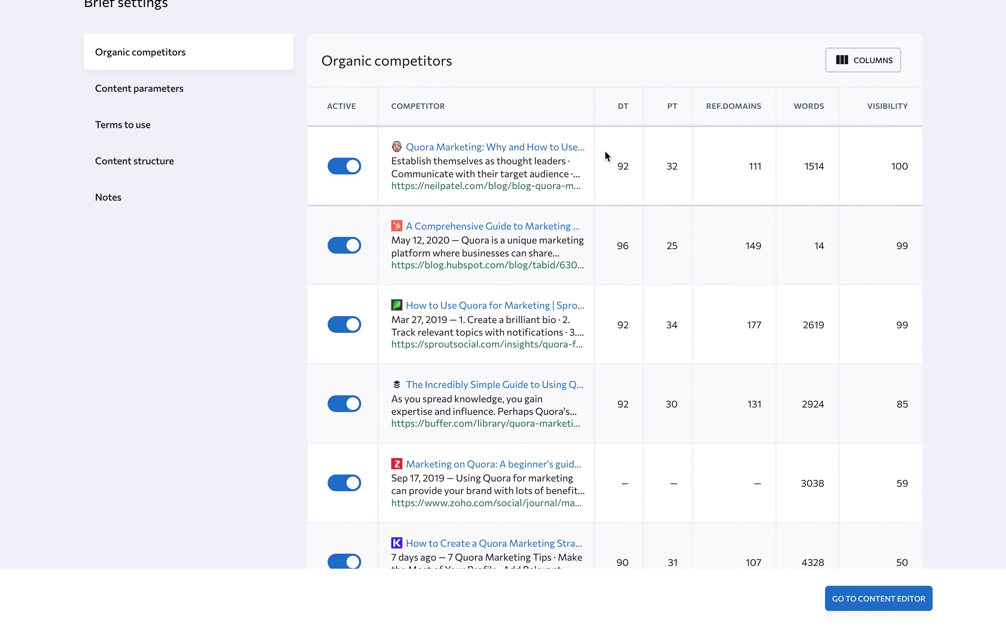
{"action": "left_click", "coordinate": [345, 325]}
{"action": "left_click", "coordinate": [344, 405]}
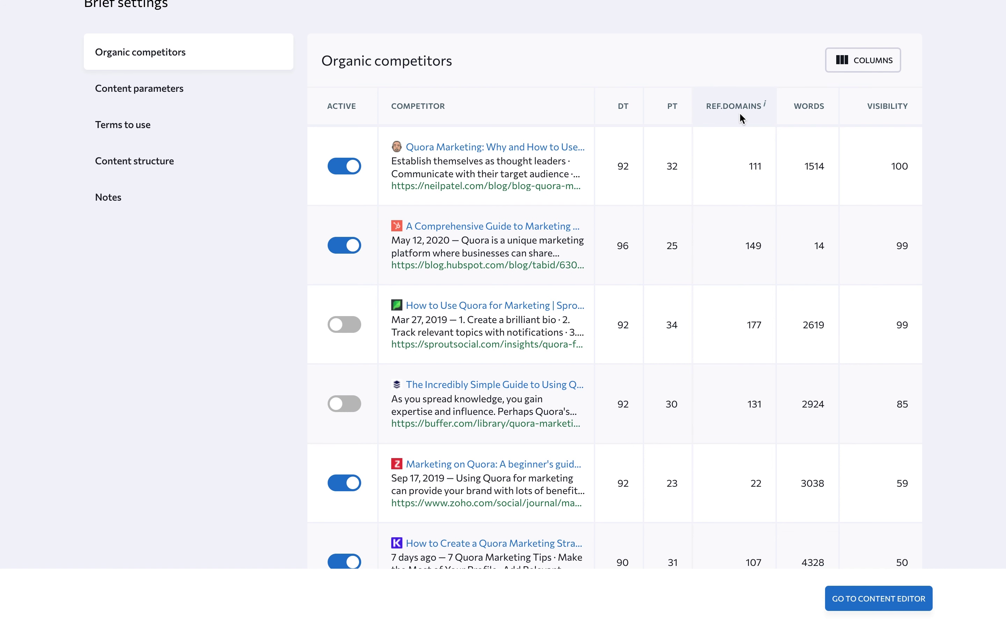
{"action": "scroll", "coordinate": [713, 120], "scroll_direction": "down", "scroll_amount": 3}
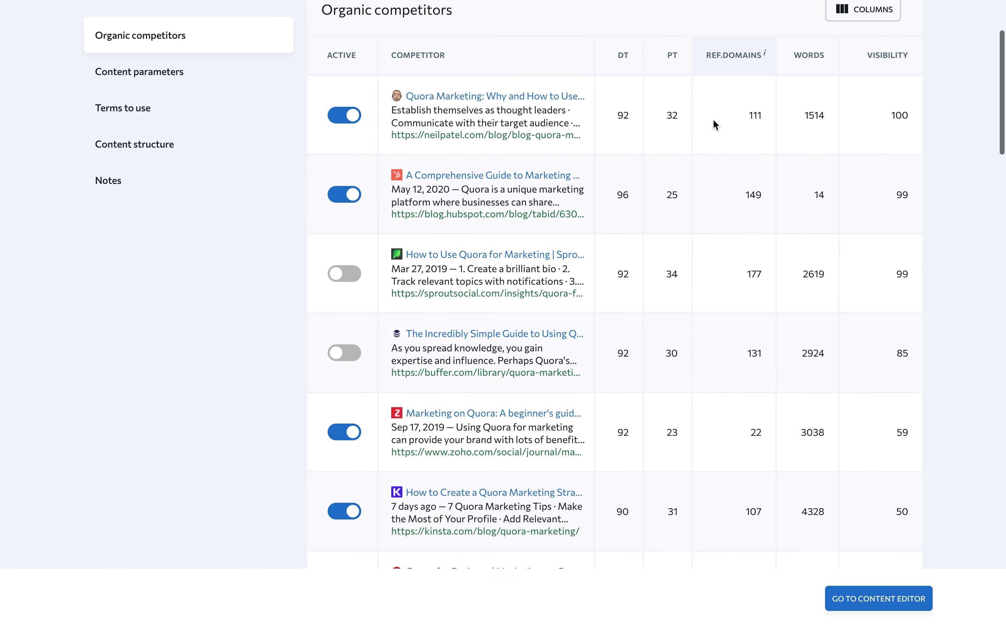
{"action": "scroll", "coordinate": [713, 120], "scroll_direction": "down", "scroll_amount": 3}
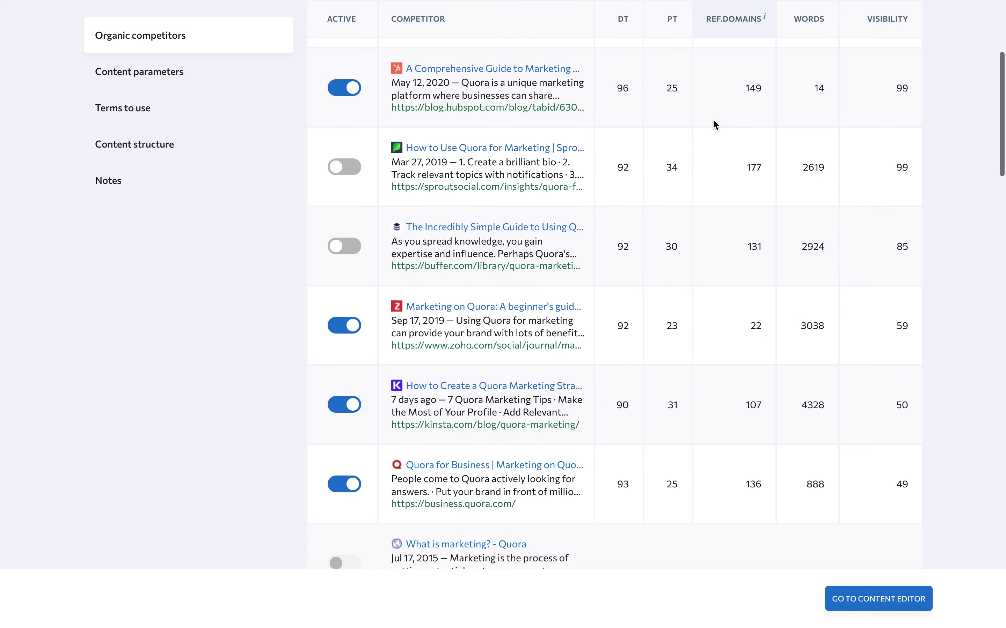
{"action": "scroll", "coordinate": [713, 121], "scroll_direction": "down", "scroll_amount": 2}
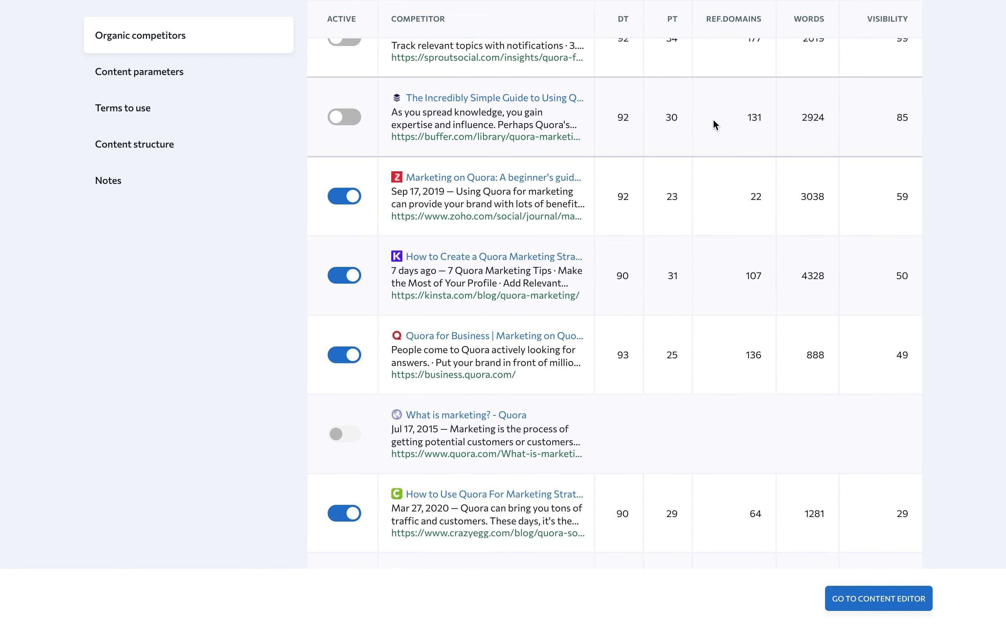
{"action": "scroll", "coordinate": [713, 120], "scroll_direction": "down", "scroll_amount": 2}
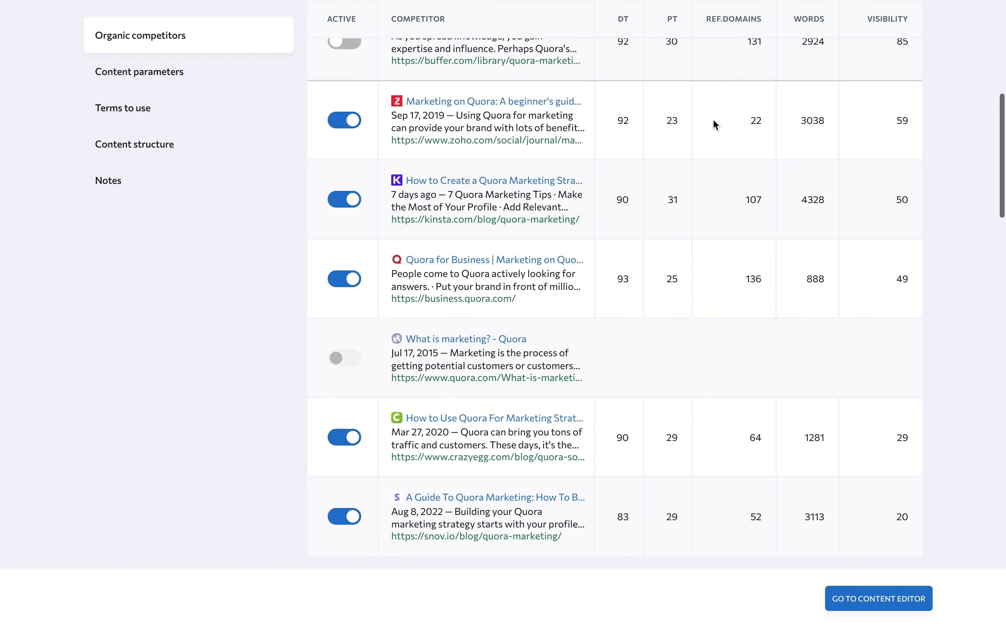
{"action": "scroll", "coordinate": [713, 118], "scroll_direction": "up", "scroll_amount": 1}
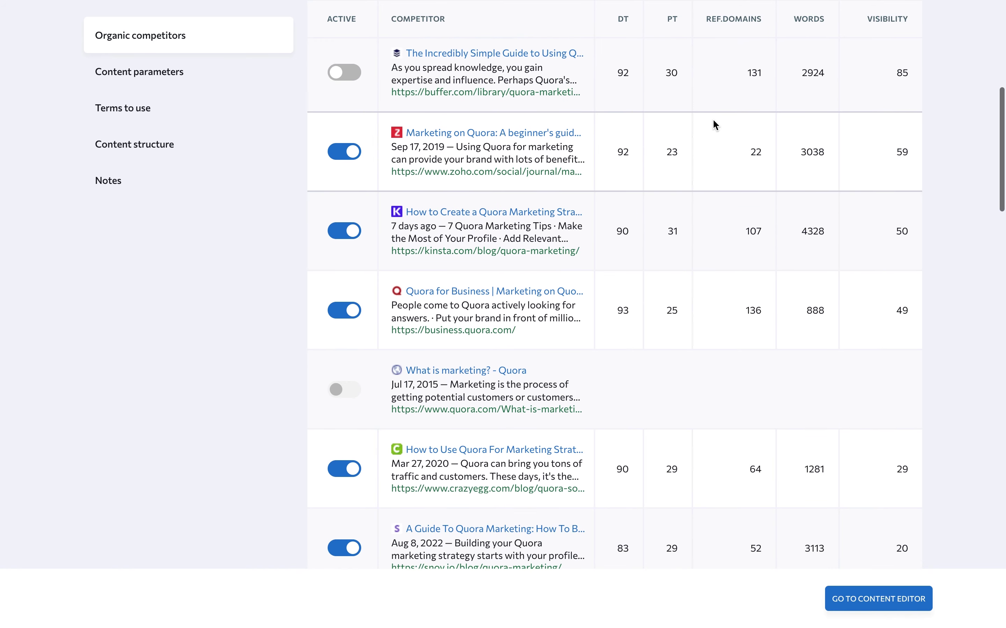
{"action": "scroll", "coordinate": [712, 120], "scroll_direction": "up", "scroll_amount": 3}
{"action": "scroll", "coordinate": [713, 124], "scroll_direction": "up", "scroll_amount": 3}
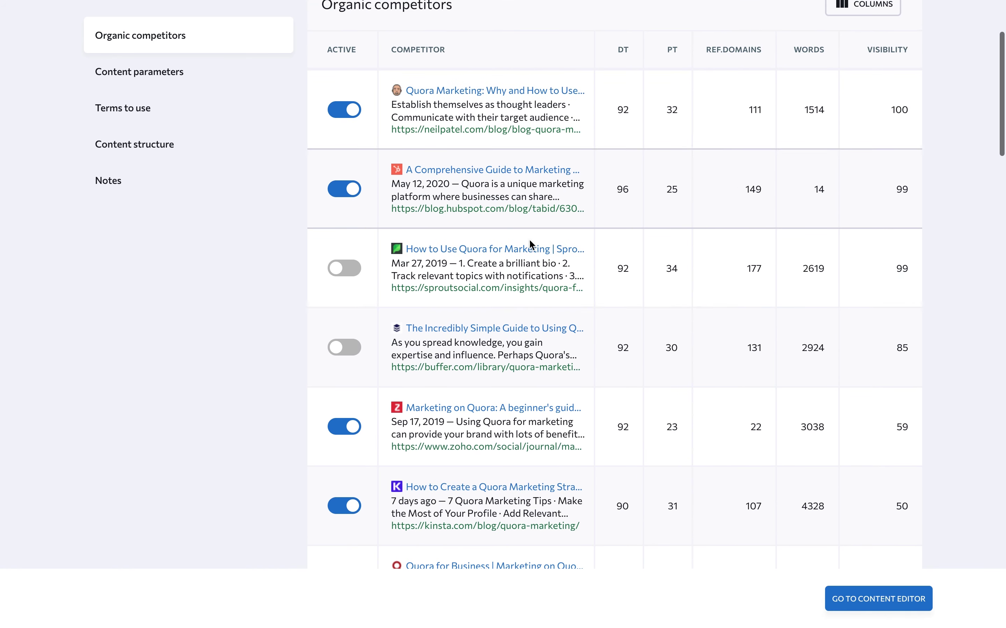
{"action": "left_click", "coordinate": [347, 272]}
{"action": "left_click", "coordinate": [345, 352]}
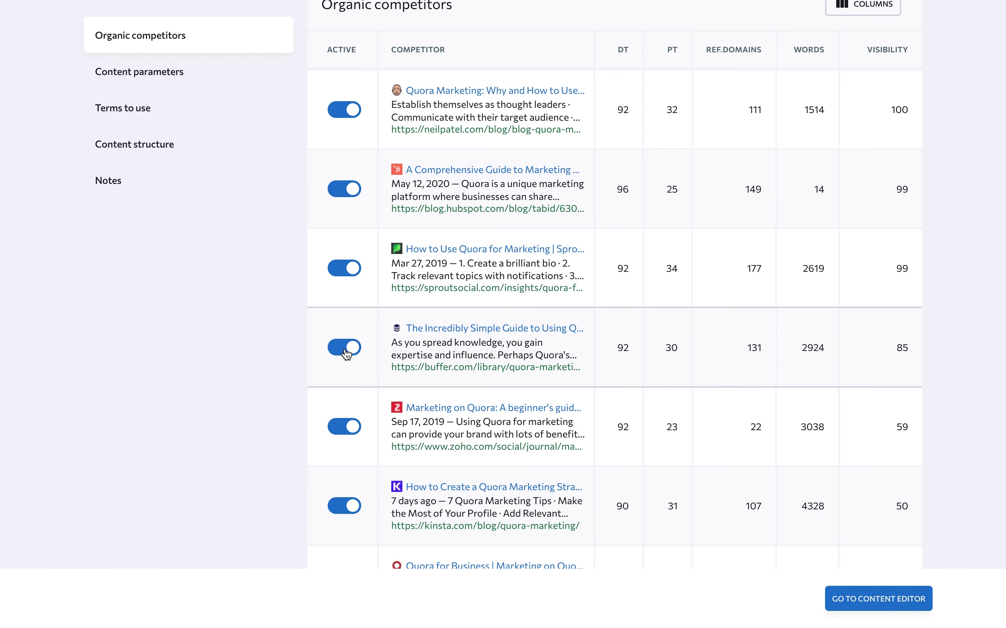
{"action": "scroll", "coordinate": [303, 375], "scroll_direction": "down", "scroll_amount": 10}
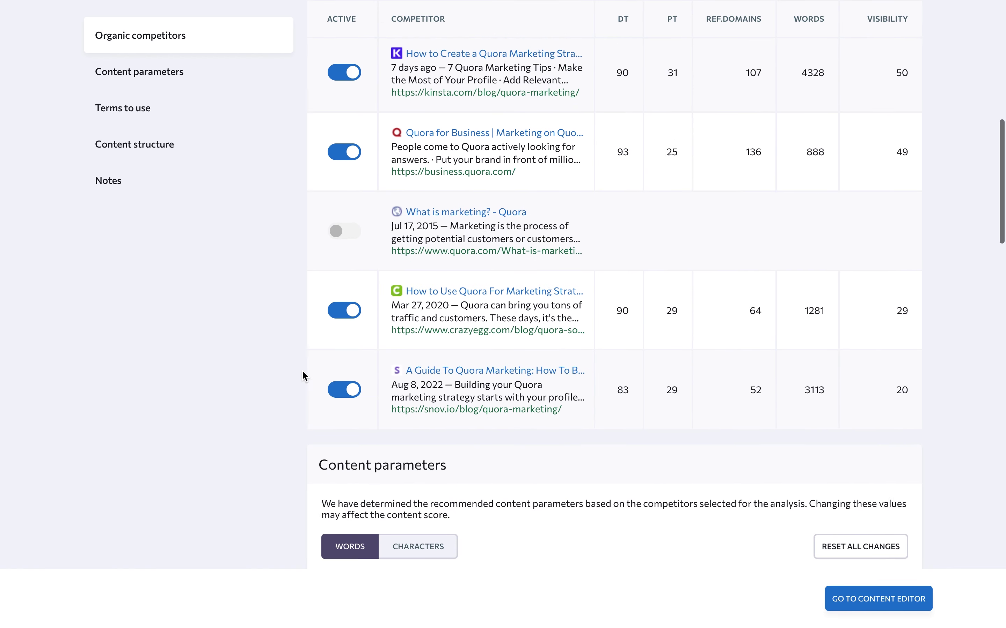
{"action": "scroll", "coordinate": [302, 370], "scroll_direction": "down", "scroll_amount": 6}
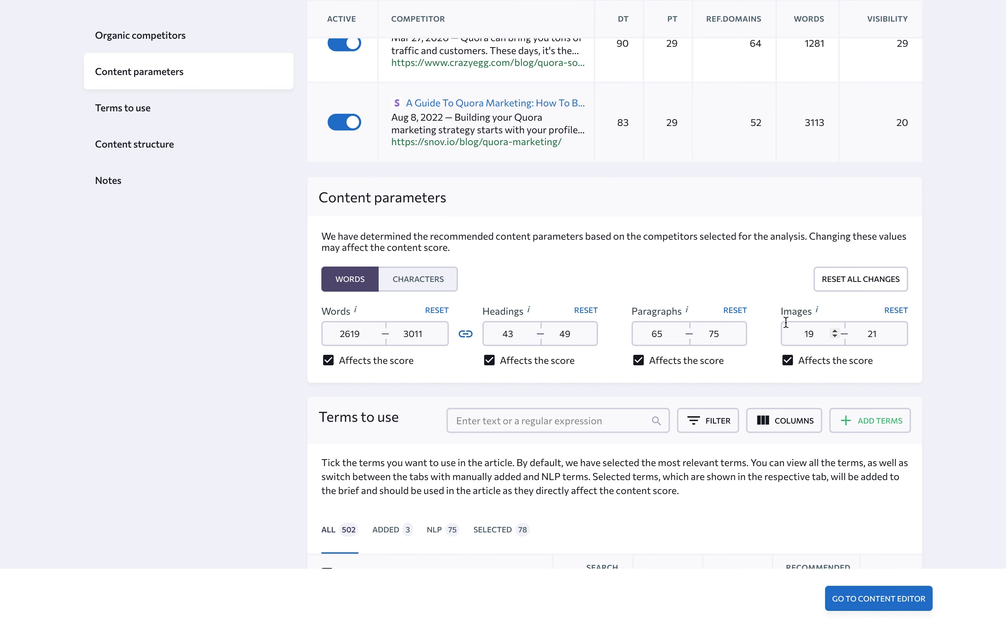
Change the minimum image count from 19 to 1, with images still affecting the score
{"action": "left_click", "coordinate": [813, 333]}
{"action": "key", "text": "BackSpace"}
{"action": "left_click", "coordinate": [788, 361]}
{"action": "left_click", "coordinate": [787, 360]}
{"action": "scroll", "coordinate": [748, 374], "scroll_direction": "down", "scroll_amount": 7}
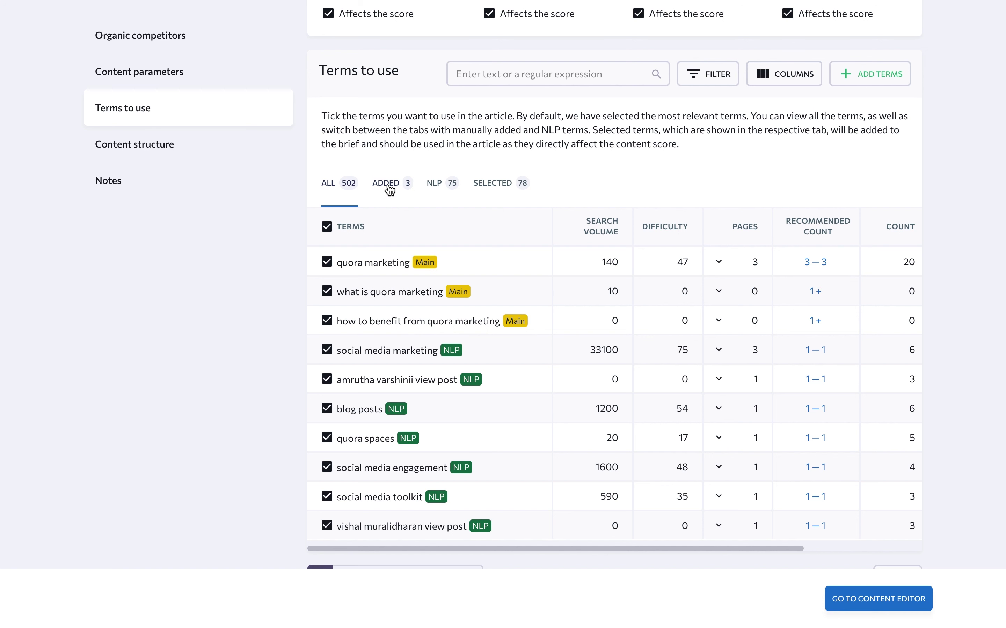
Browse the NLP terms table across its columns, then switch to the 78 selected terms
{"action": "left_click", "coordinate": [435, 185]}
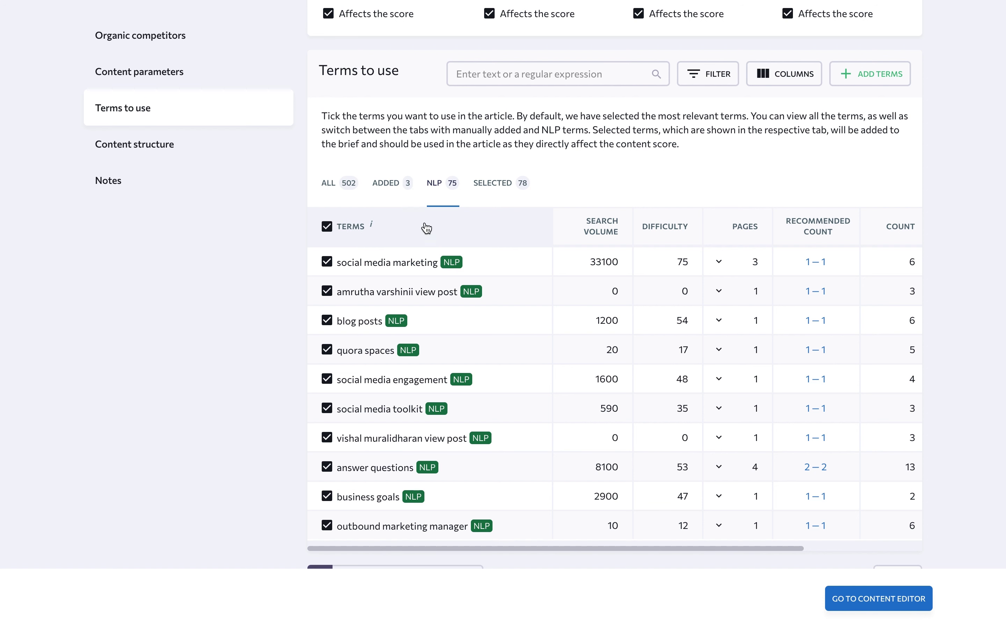
{"action": "scroll", "coordinate": [534, 329], "scroll_direction": "down", "scroll_amount": 2}
{"action": "scroll", "coordinate": [536, 332], "scroll_direction": "down", "scroll_amount": 2}
{"action": "scroll", "coordinate": [533, 327], "scroll_direction": "up", "scroll_amount": 1}
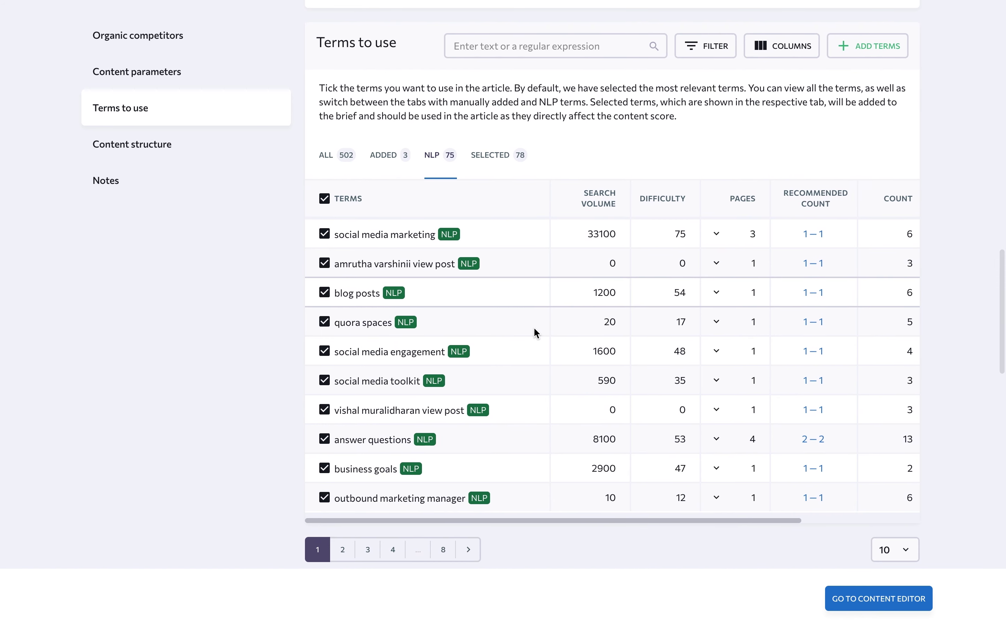
{"action": "scroll", "coordinate": [587, 333], "scroll_direction": "right", "scroll_amount": 5}
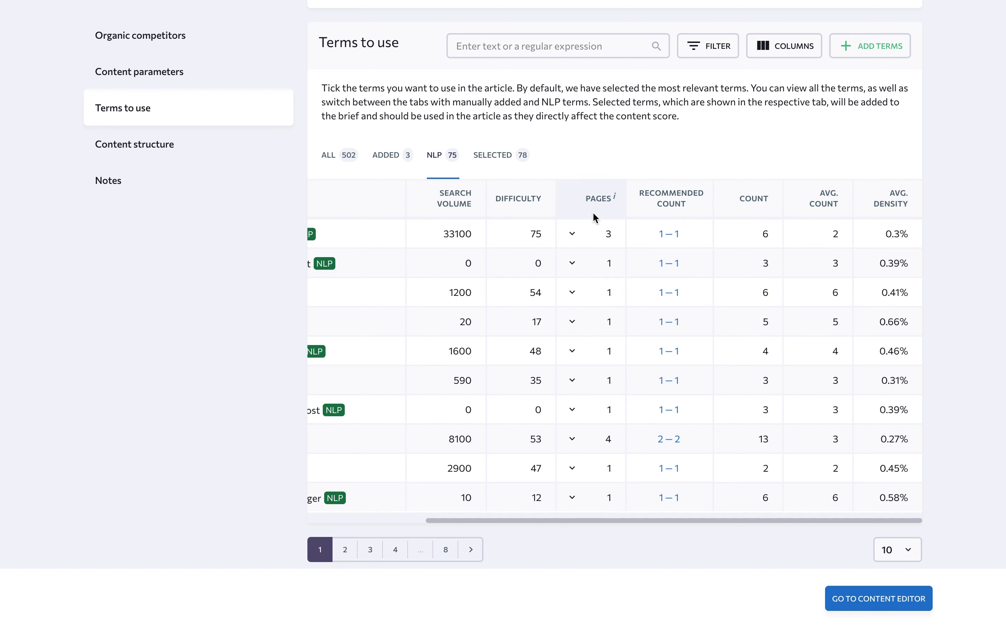
{"action": "scroll", "coordinate": [614, 432], "scroll_direction": "left", "scroll_amount": 5}
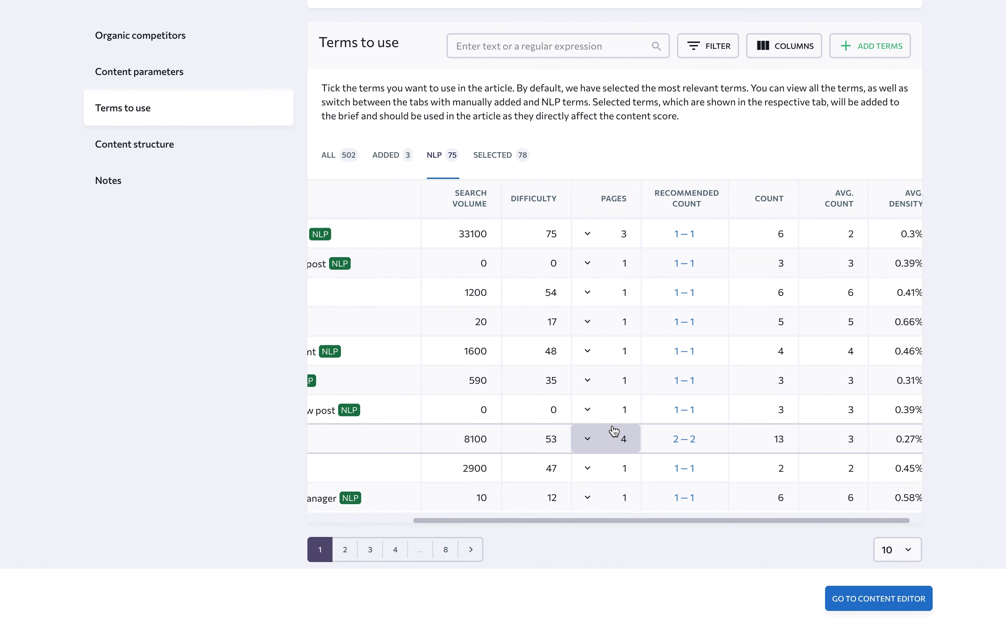
{"action": "left_click", "coordinate": [503, 170]}
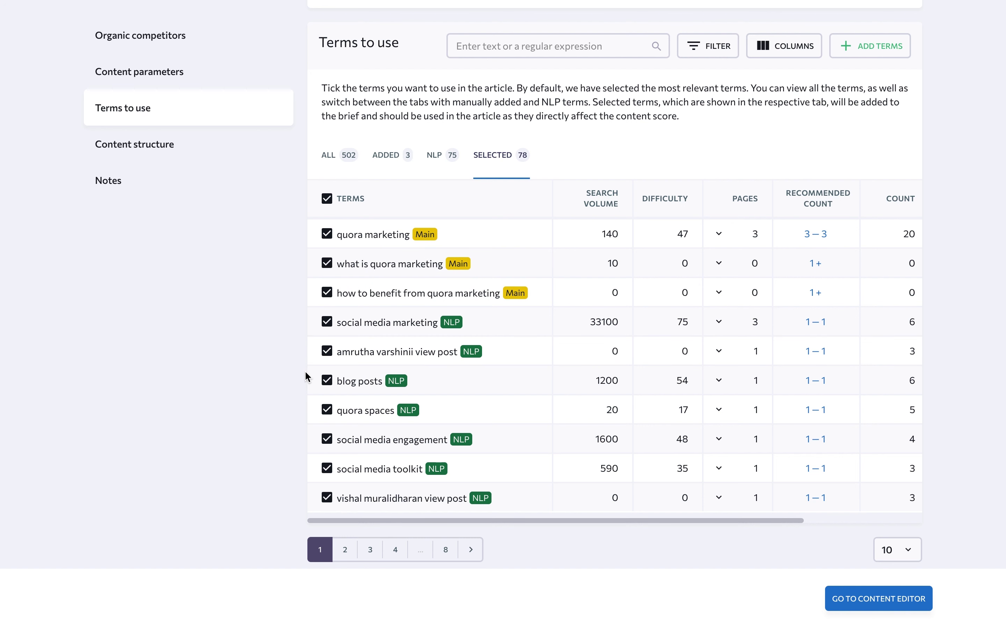
Add the neilpatel.com headings Quora Marketing, What is Quora?, and Why Should You Use Quora for Marketing?
{"action": "scroll", "coordinate": [306, 376], "scroll_direction": "down", "scroll_amount": 9}
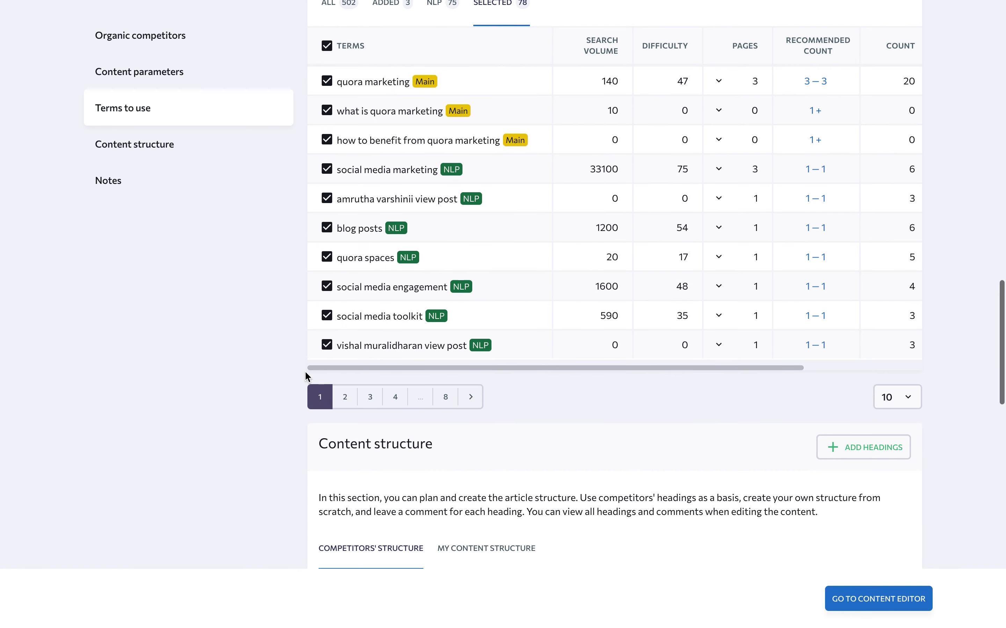
{"action": "scroll", "coordinate": [305, 374], "scroll_direction": "down", "scroll_amount": 3}
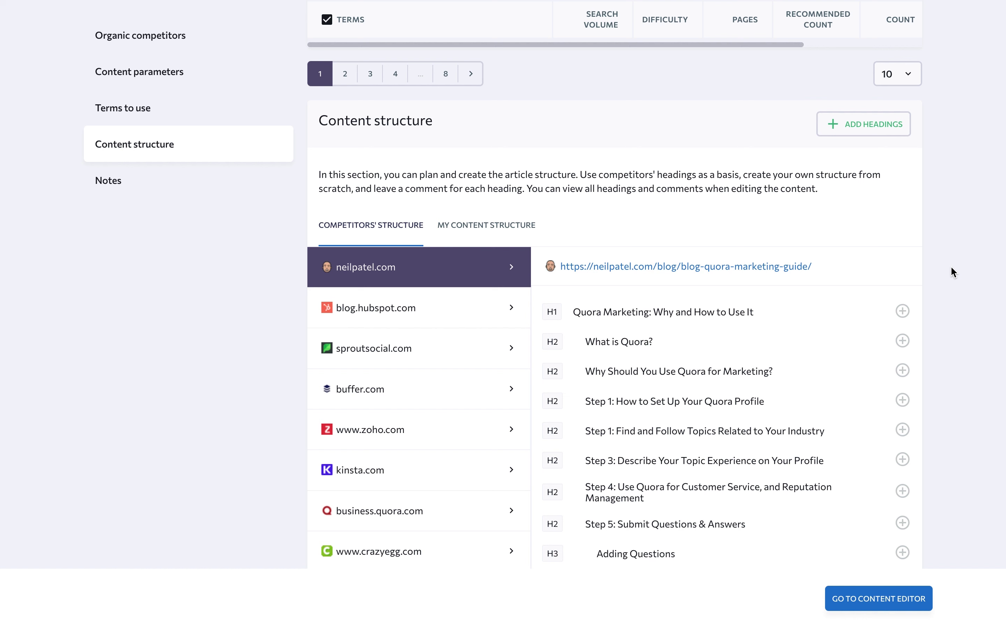
{"action": "left_click", "coordinate": [901, 311]}
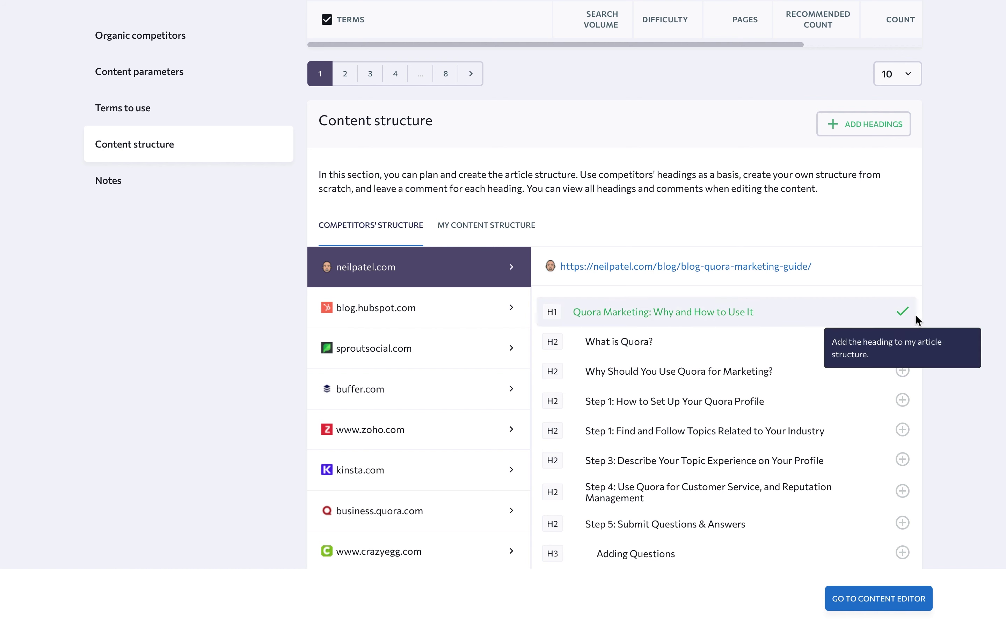
{"action": "left_click", "coordinate": [901, 341]}
{"action": "left_click", "coordinate": [901, 370]}
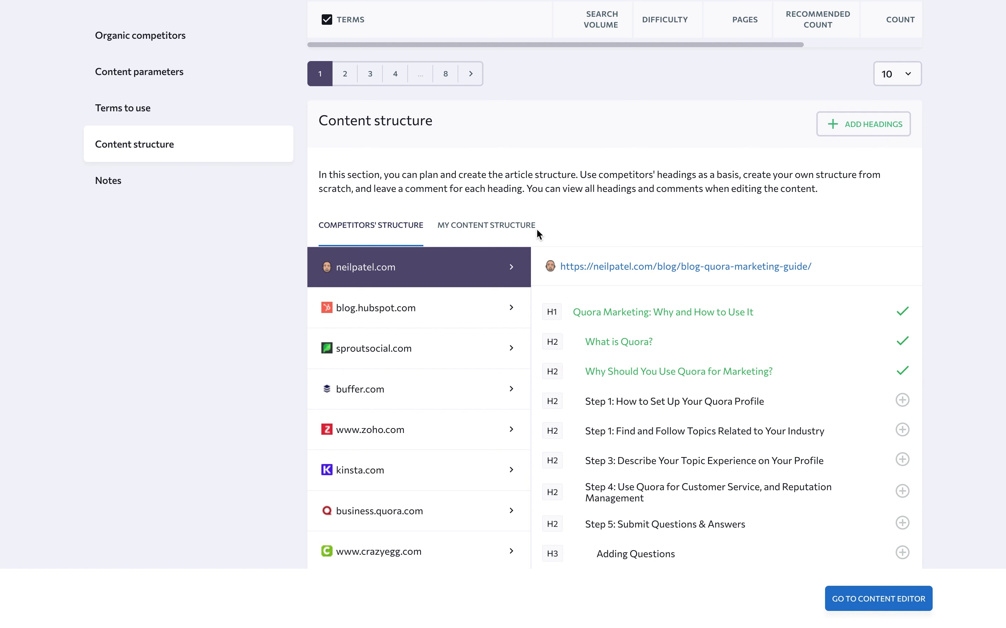
In My Content Structure, delete those three headings and insert the default heading set
{"action": "left_click", "coordinate": [516, 232]}
{"action": "mouse_move", "coordinate": [663, 261]}
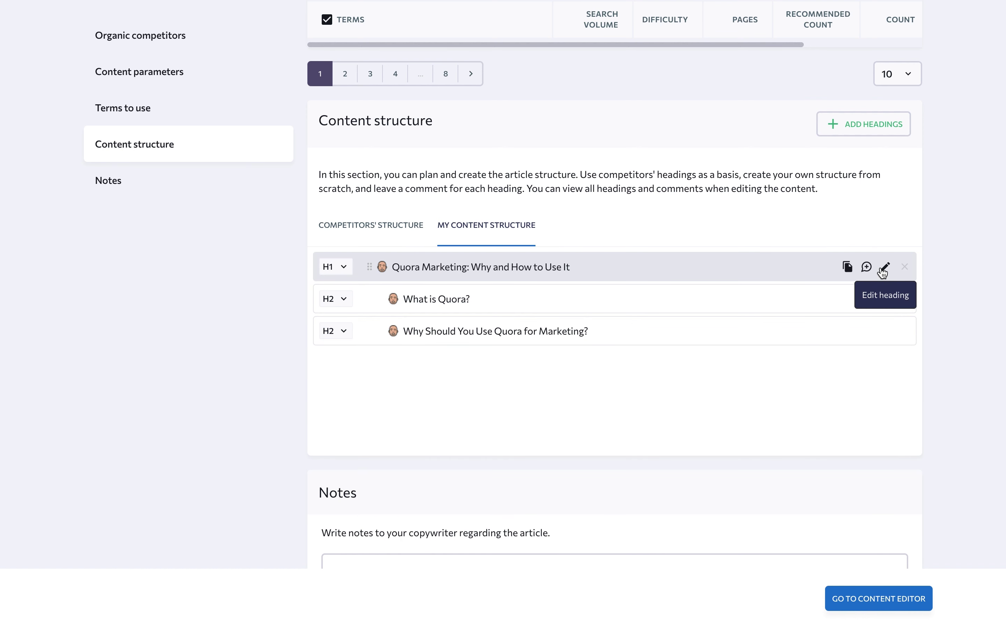
{"action": "left_click", "coordinate": [904, 269]}
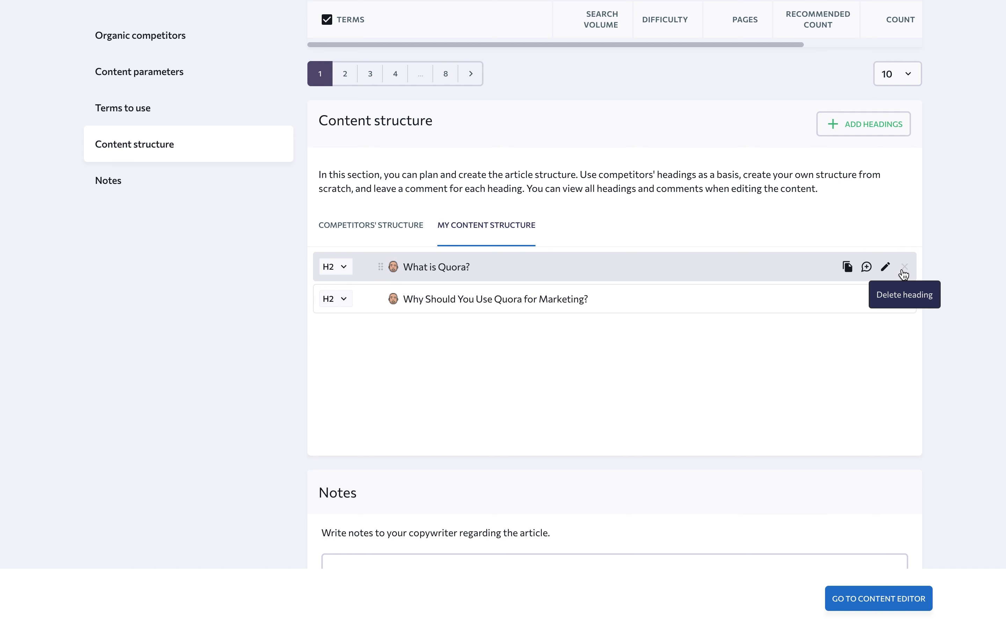
{"action": "left_click", "coordinate": [903, 269]}
{"action": "left_click", "coordinate": [904, 268]}
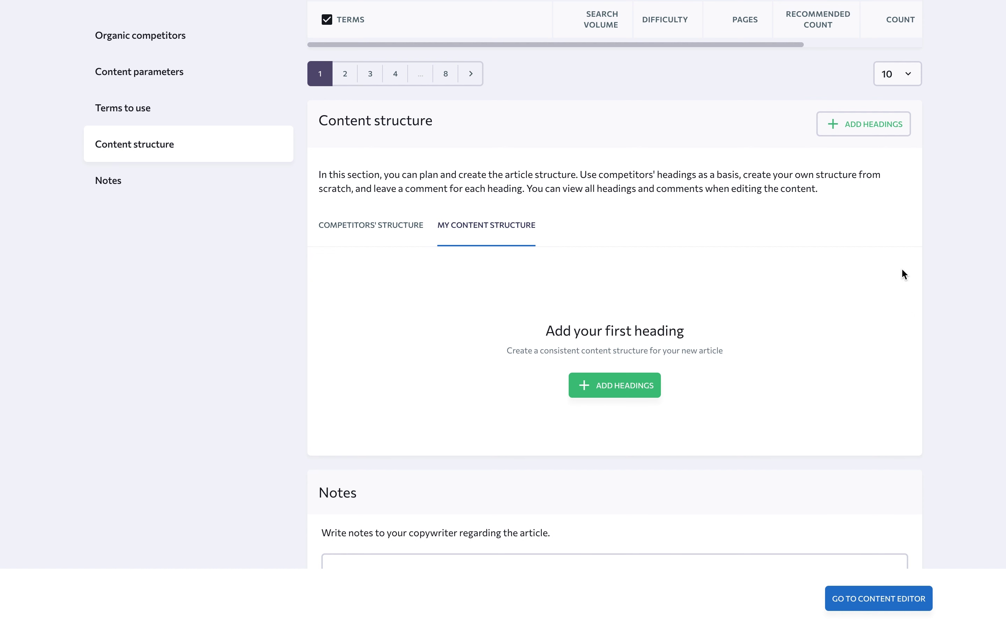
{"action": "left_click", "coordinate": [607, 389]}
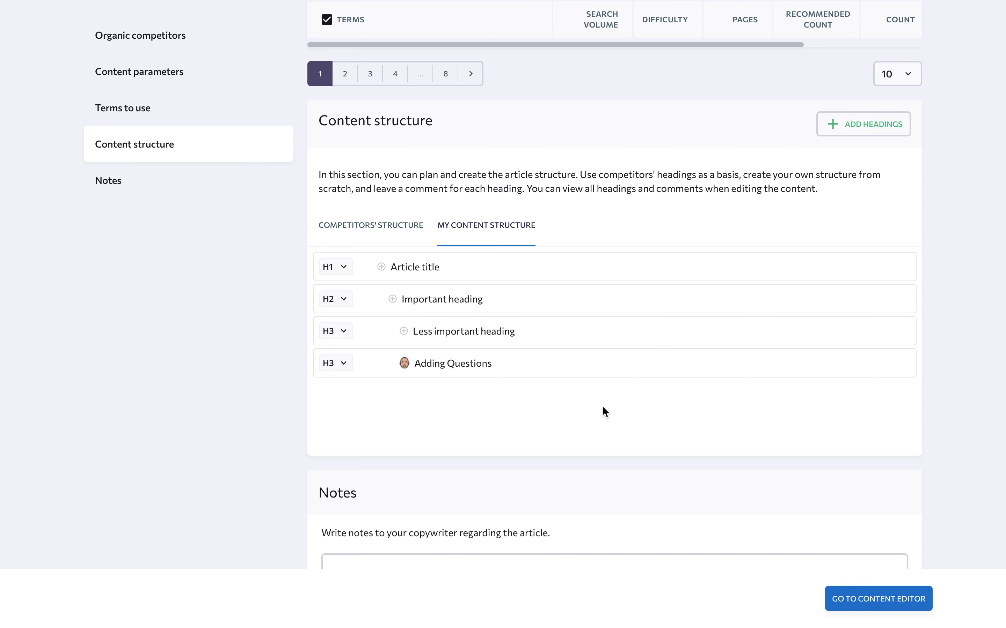
Open the 'What is Quora marketing?' article in the Content Editor
{"action": "scroll", "coordinate": [601, 405], "scroll_direction": "down", "scroll_amount": 5}
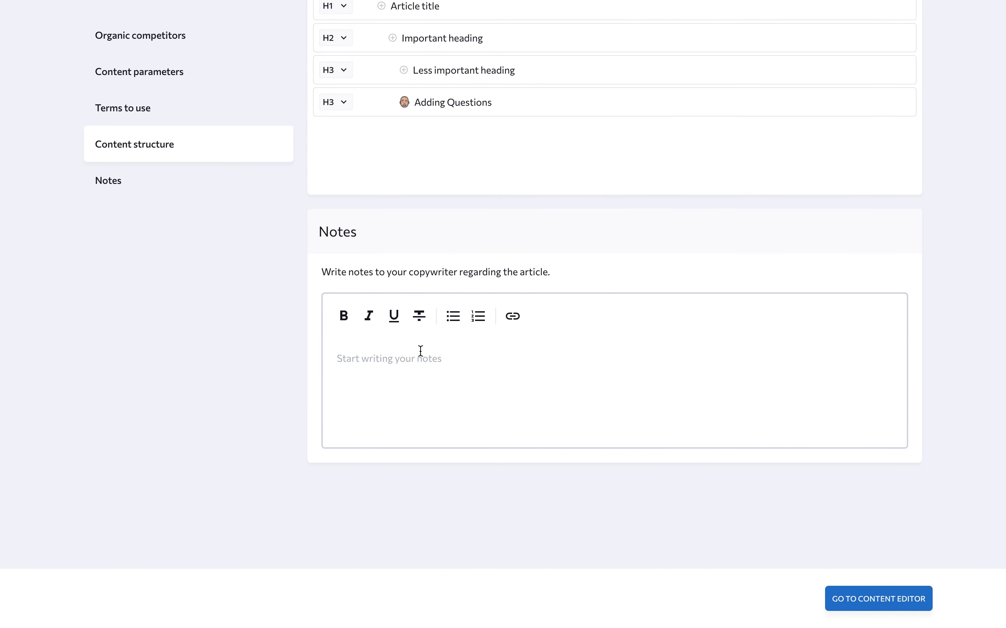
{"action": "scroll", "coordinate": [420, 350], "scroll_direction": "up", "scroll_amount": 2}
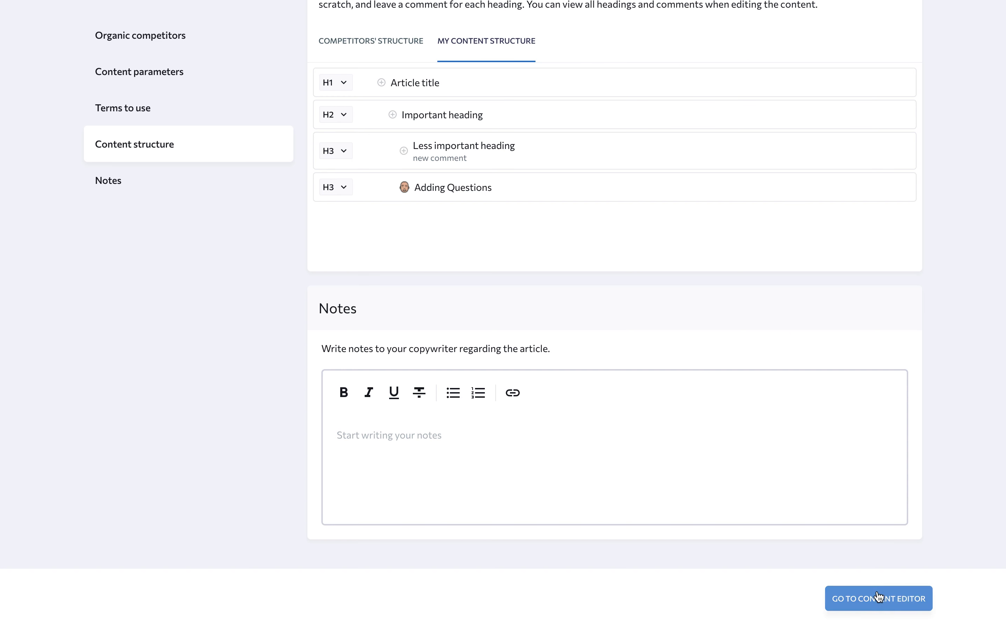
{"action": "left_click", "coordinate": [867, 601]}
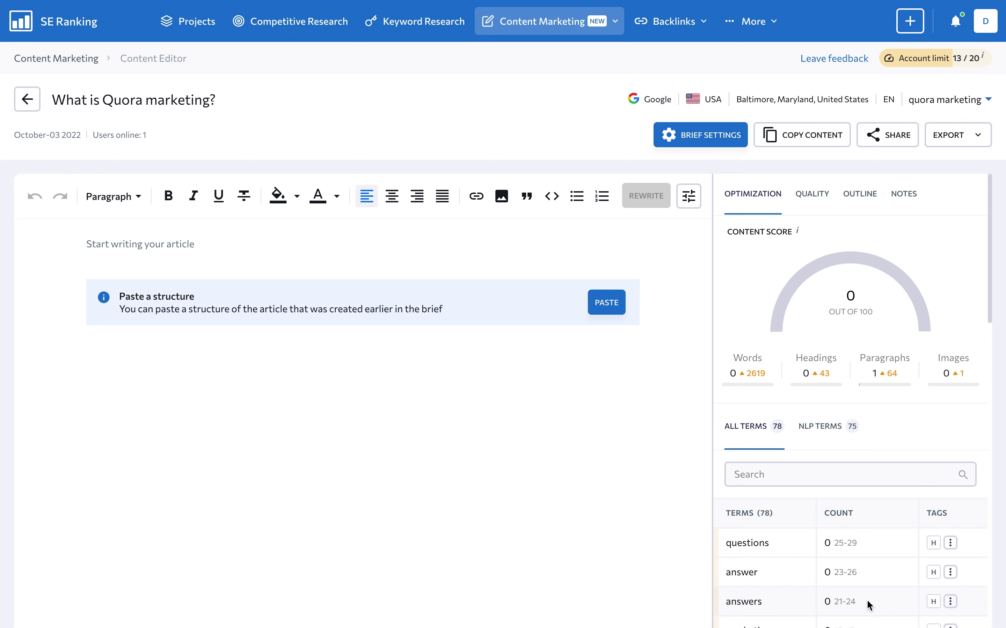
Give anyone with the link edit access to the Quora marketing article, then close the Share dialog
{"action": "left_click", "coordinate": [883, 138]}
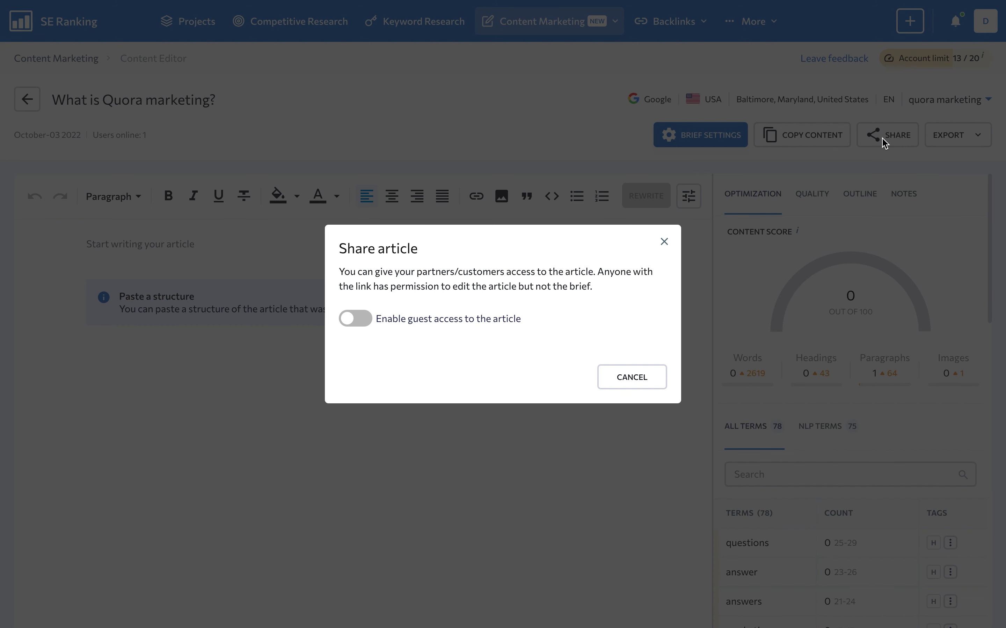
{"action": "left_click", "coordinate": [359, 325]}
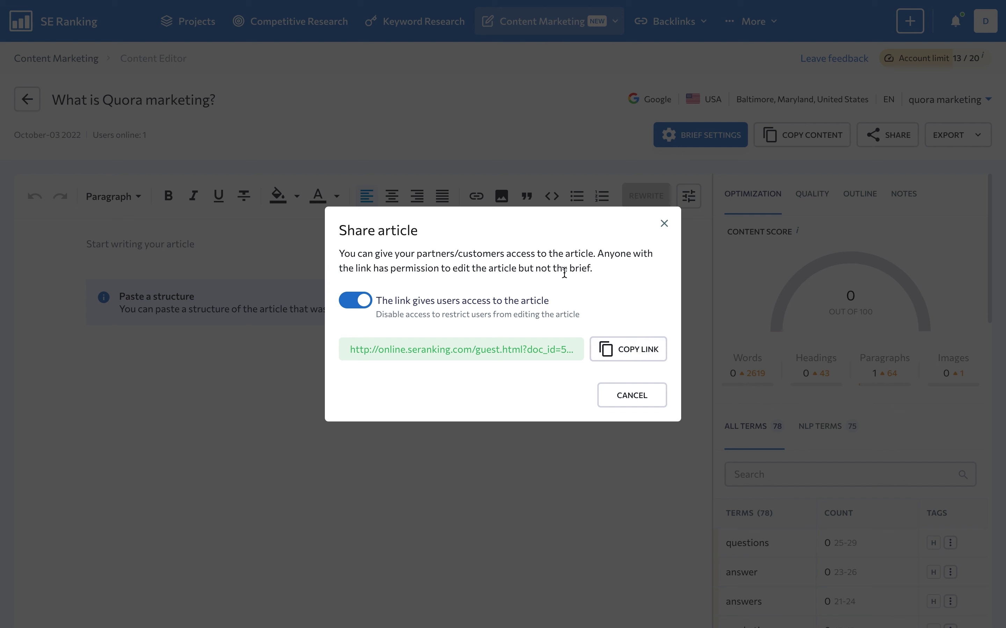
{"action": "left_click", "coordinate": [696, 254]}
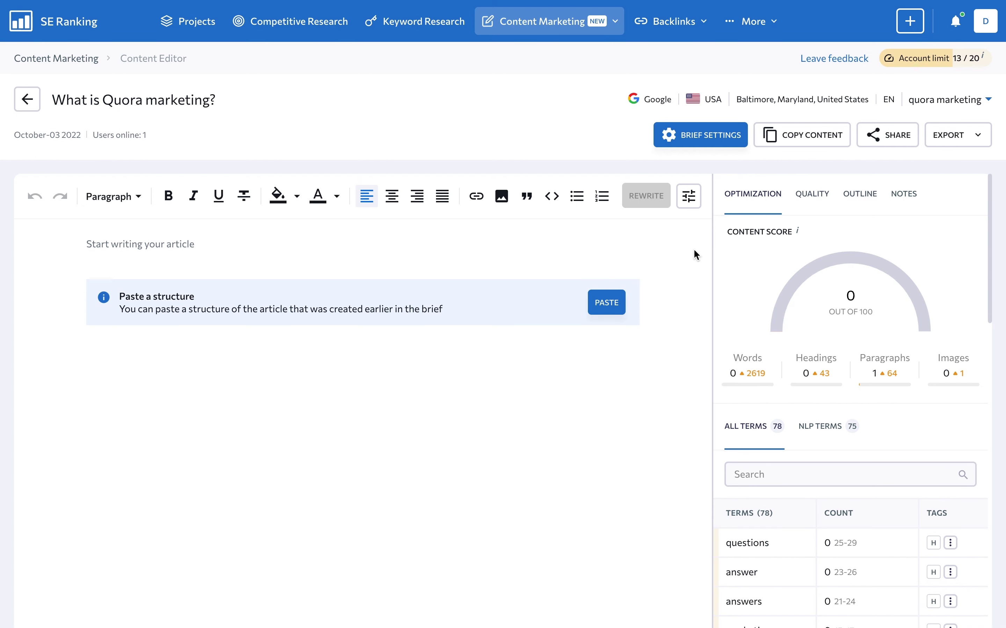
Paste the brief's heading structure and add the intro 'A compelling introduction to my new article on Quora marketing and its benefits.'
{"action": "left_click", "coordinate": [942, 141]}
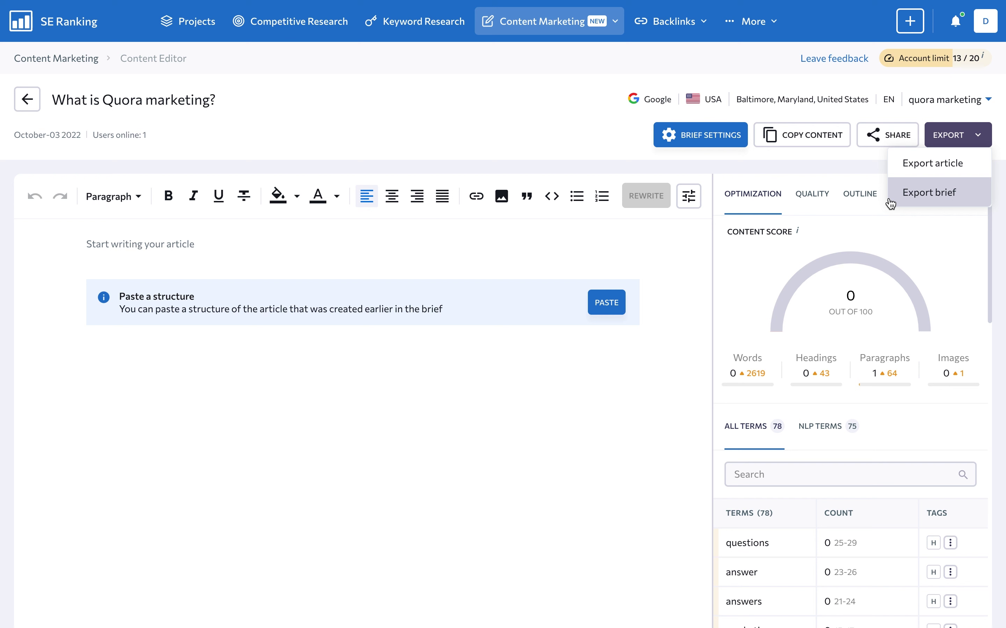
{"action": "left_click", "coordinate": [700, 235]}
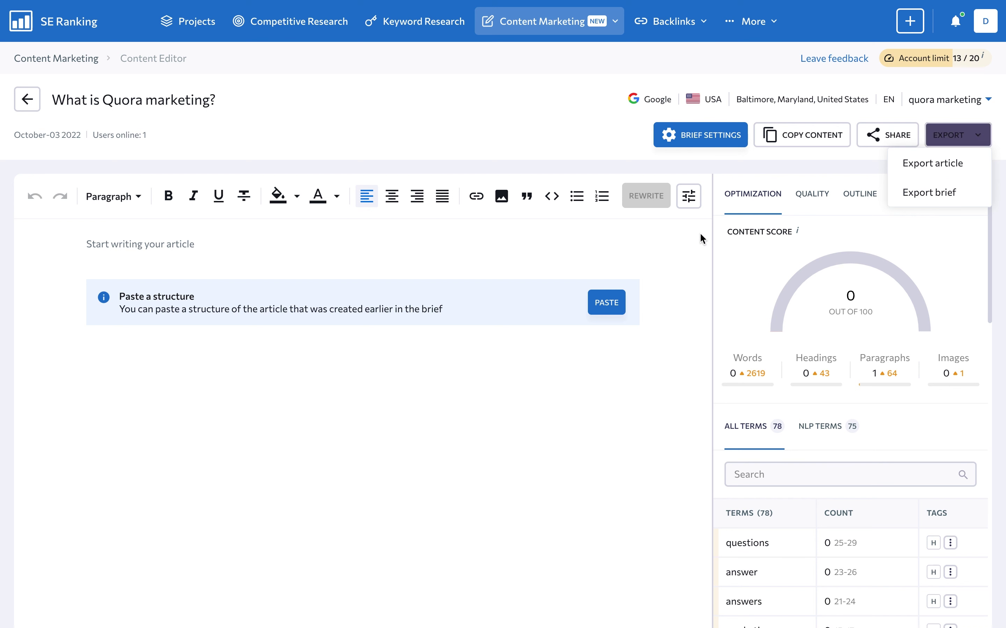
{"action": "left_click", "coordinate": [606, 302]}
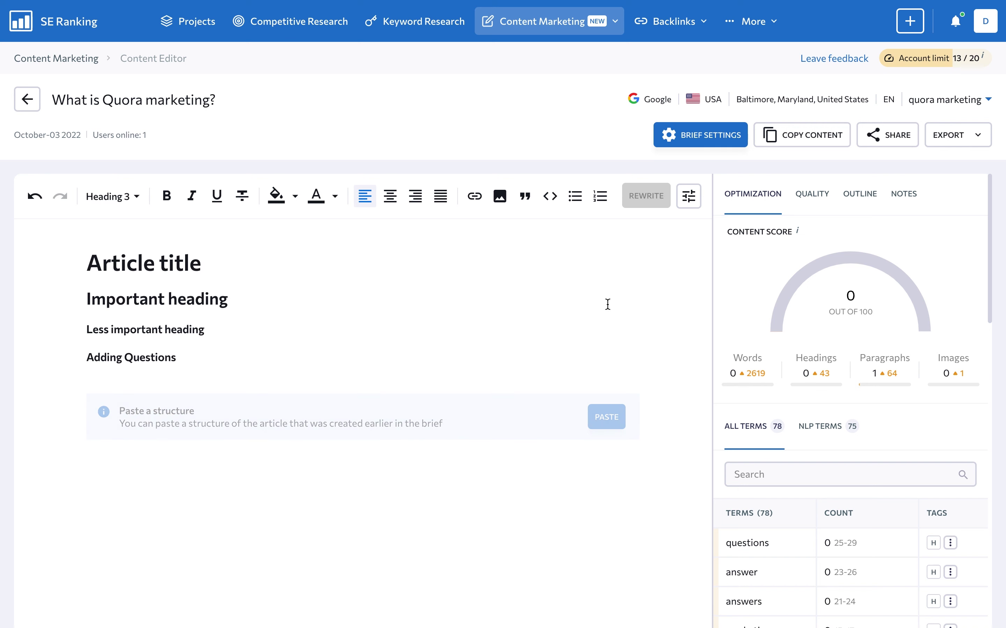
{"action": "key", "text": "Return"}
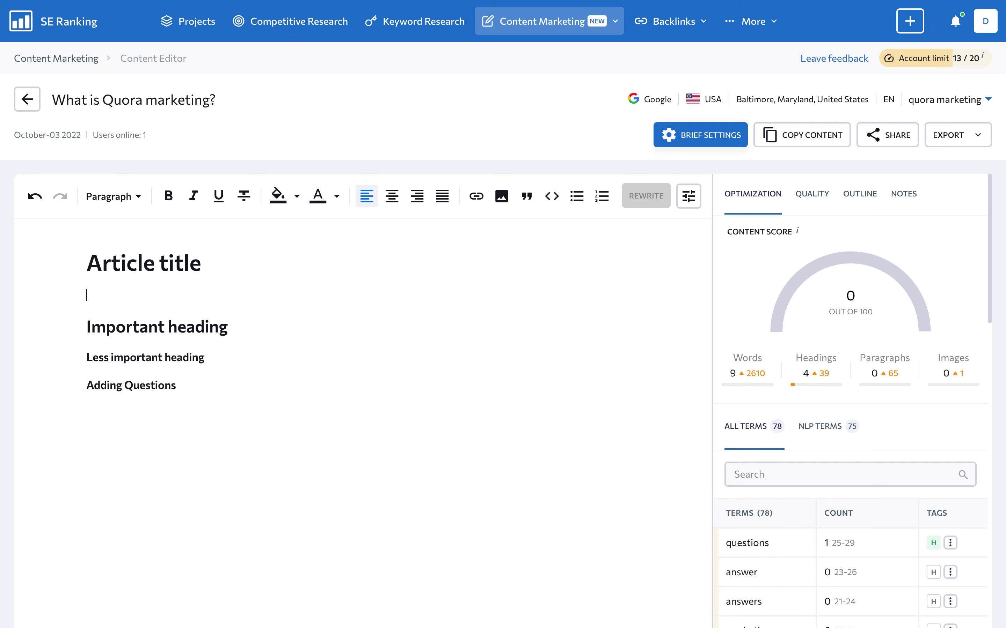
{"action": "type", "text": "A compelling introduction to my new article on Quora marketing and its benefits."}
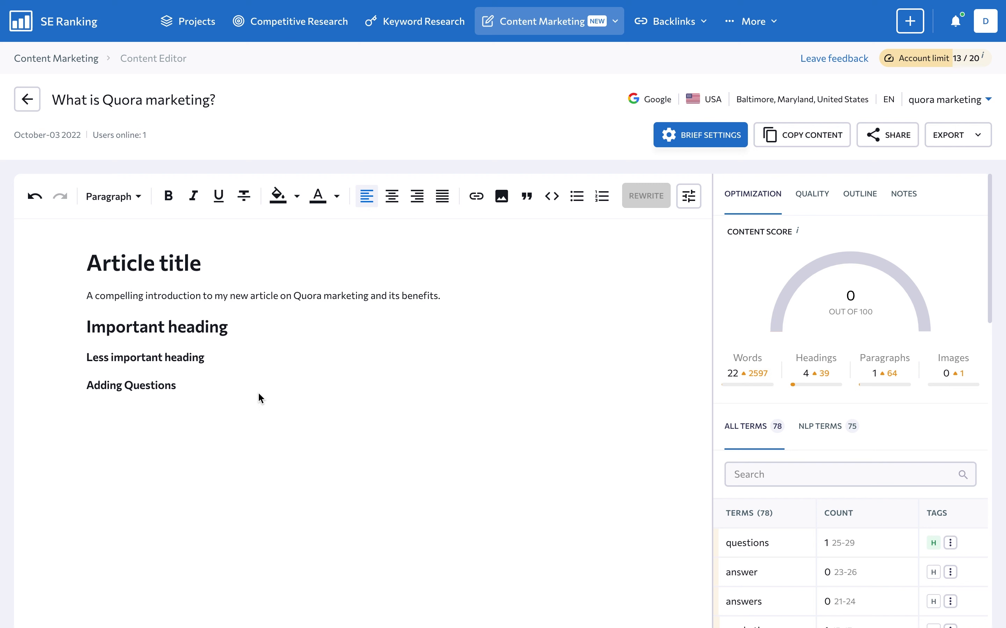
Replace all draft text with the copied Quora marketing article
{"action": "left_click_drag", "start_coordinate": [218, 386], "coordinate": [90, 263]}
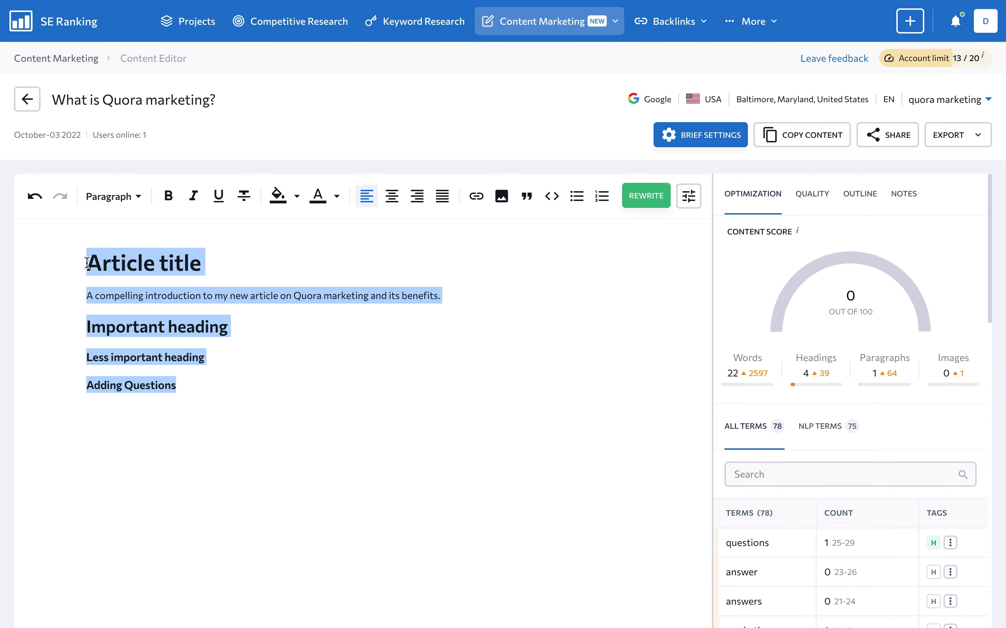
{"action": "key", "text": "ctrl+v"}
{"action": "scroll", "coordinate": [89, 267], "scroll_direction": "up", "scroll_amount": 15}
{"action": "scroll", "coordinate": [87, 263], "scroll_direction": "up", "scroll_amount": 20}
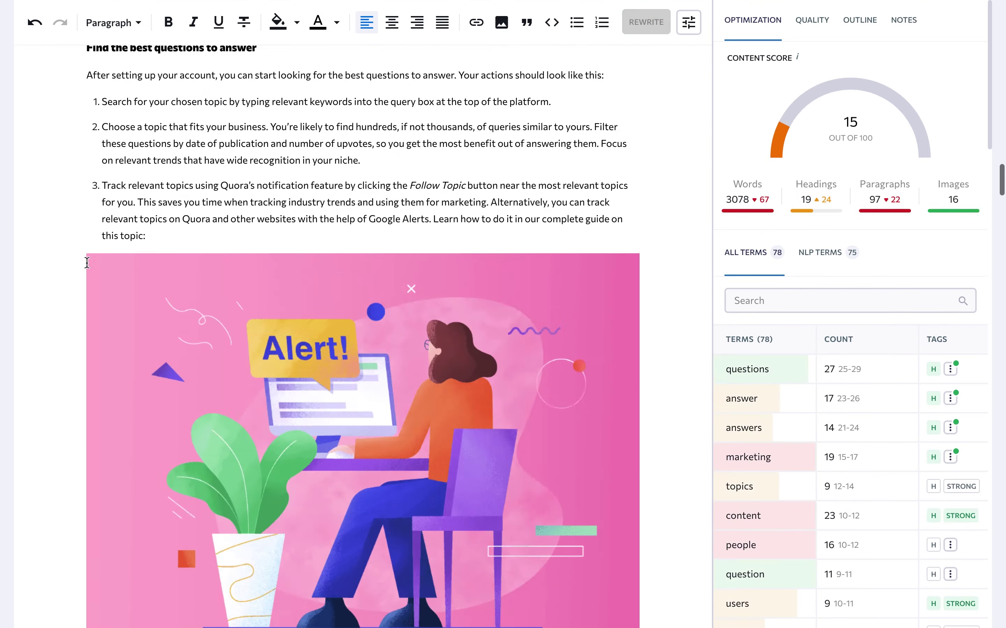
{"action": "scroll", "coordinate": [87, 263], "scroll_direction": "up", "scroll_amount": 20}
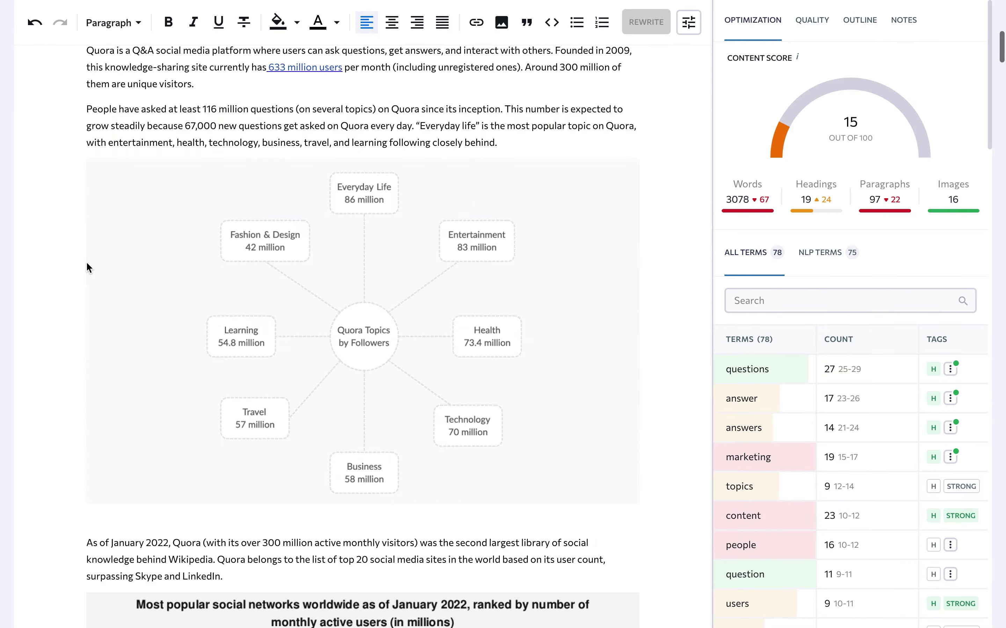
{"action": "scroll", "coordinate": [87, 262], "scroll_direction": "down", "scroll_amount": 1}
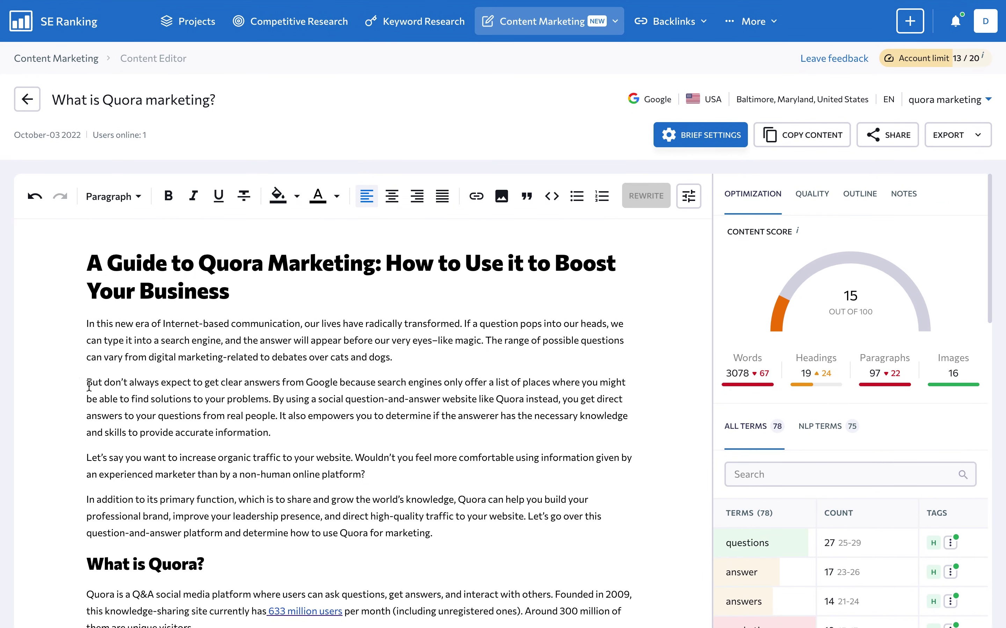
Paste the Quora description over the second paragraph, AI-rewrite it with the third suggestion, then open the long-tail article
{"action": "left_click_drag", "start_coordinate": [86, 383], "coordinate": [272, 433]}
{"action": "type", "text": "Quora is a unique marketing platform where businesses can share knowledge to build their brand and engage their target audience with industry thought leadership and content marketing. Businesses can also influence high-intent buyers with relevant, highly targeted ads on the platform."}
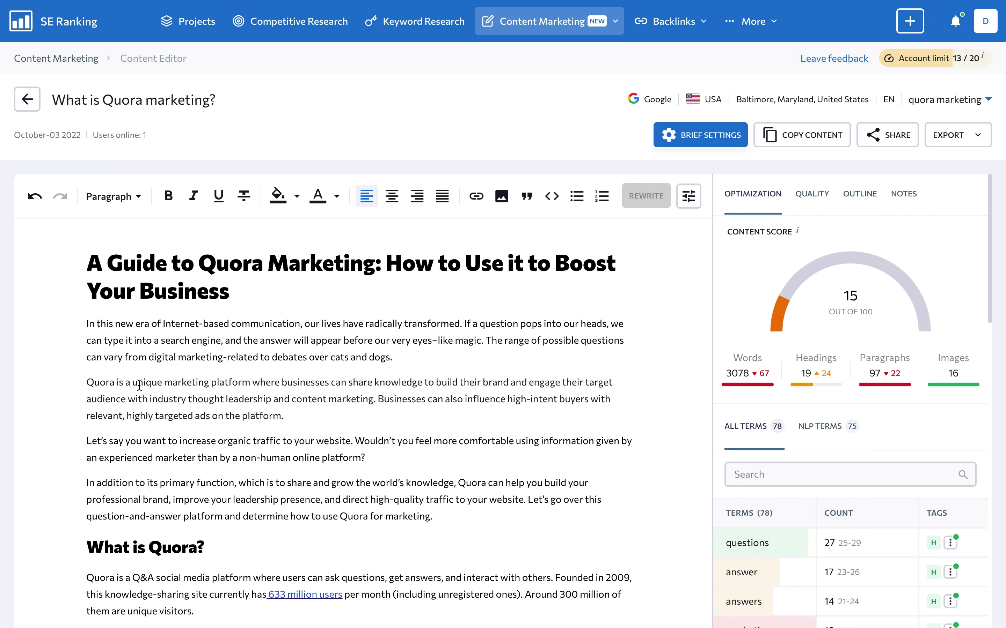
{"action": "left_click", "coordinate": [89, 382], "text": "shift"}
{"action": "left_click", "coordinate": [648, 199]}
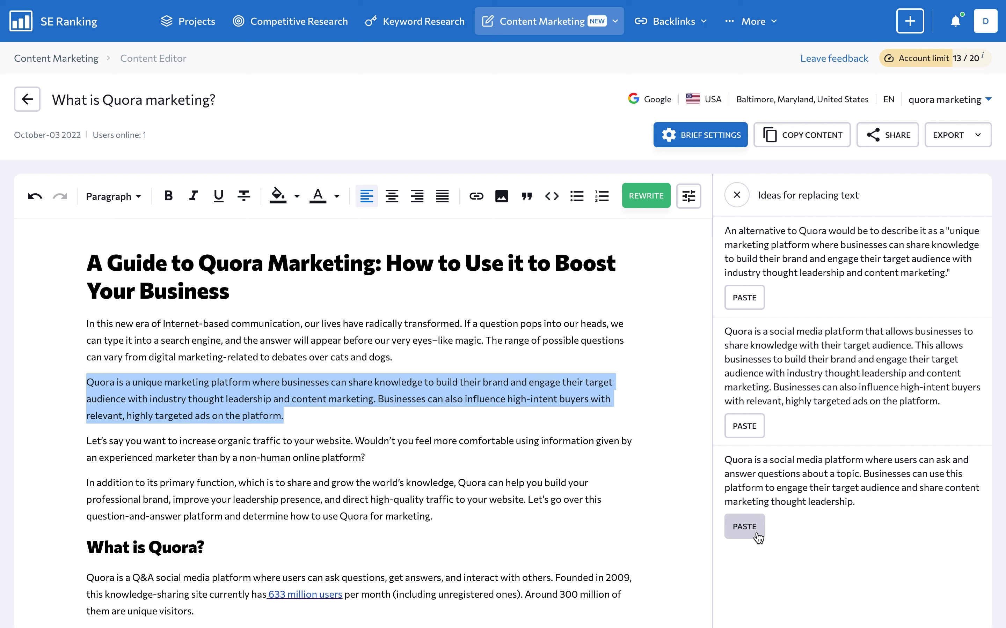
{"action": "left_click", "coordinate": [744, 526]}
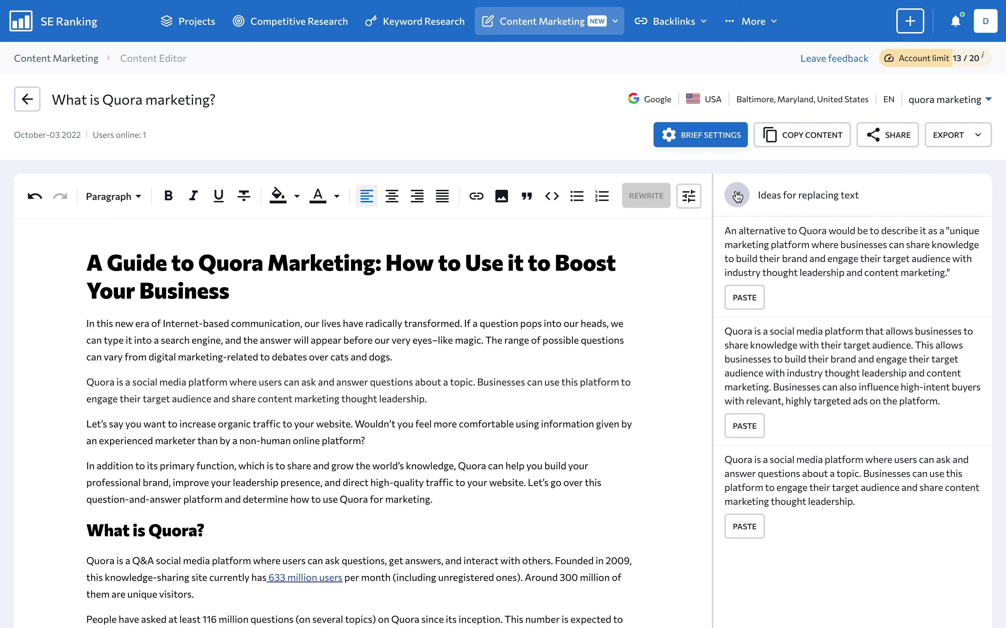
{"action": "left_click", "coordinate": [27, 99]}
{"action": "left_click", "coordinate": [352, 413]}
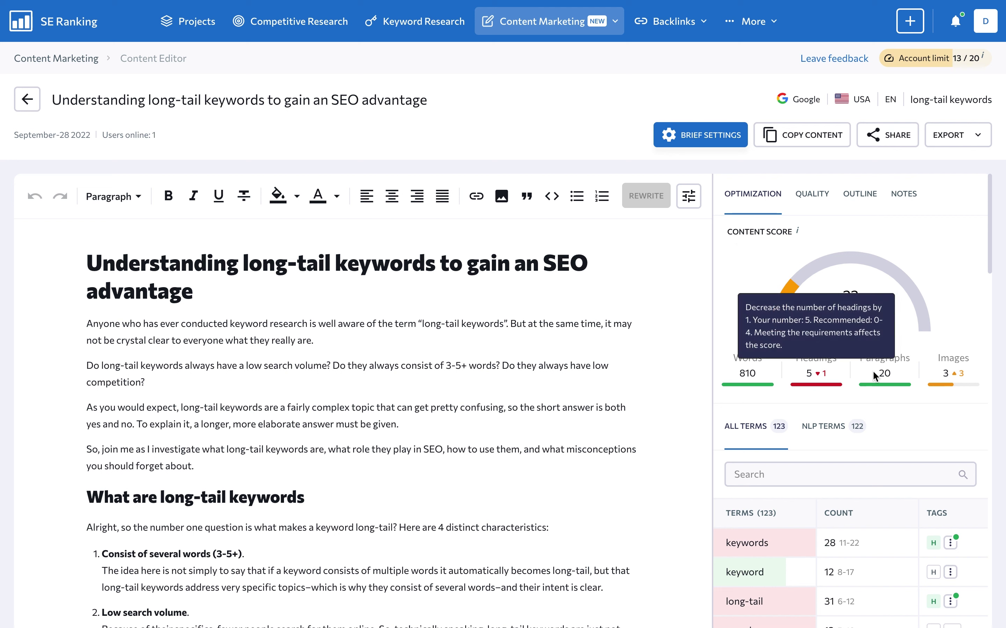
{"action": "mouse_move", "coordinate": [883, 397]}
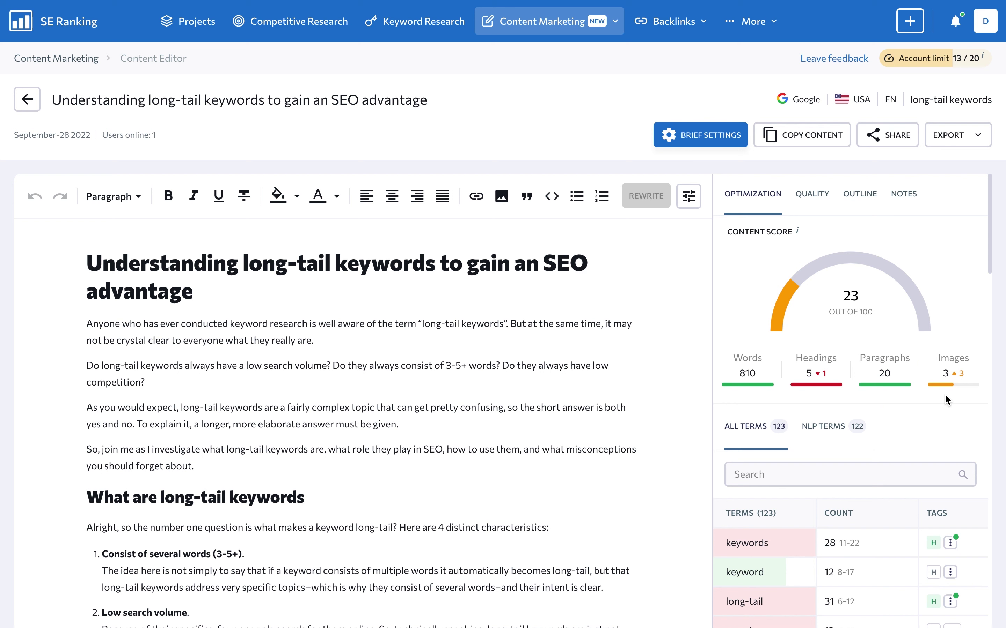
{"action": "scroll", "coordinate": [935, 432], "scroll_direction": "down", "scroll_amount": 3}
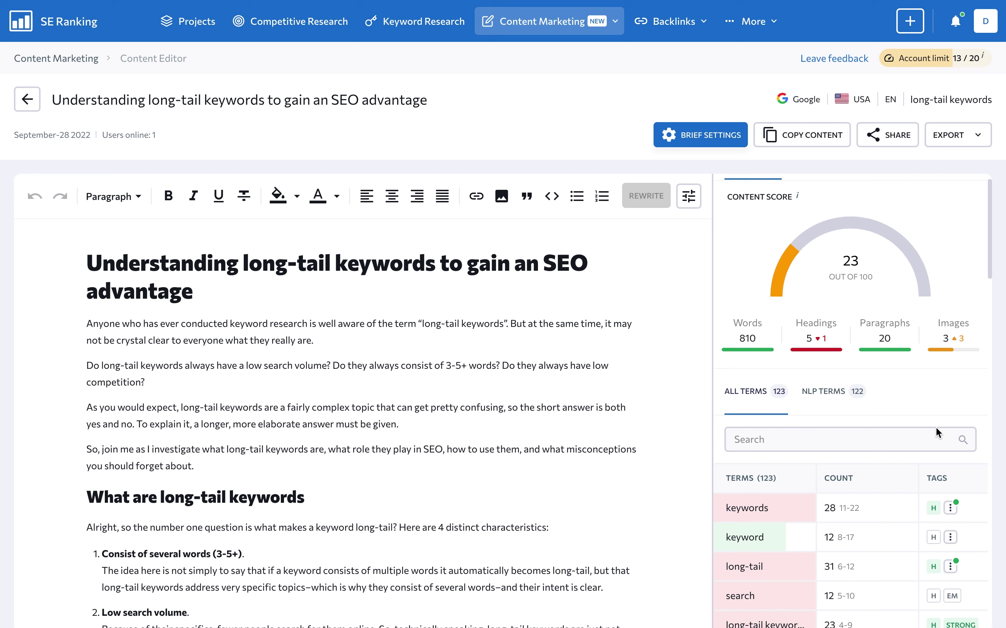
{"action": "scroll", "coordinate": [935, 427], "scroll_direction": "down", "scroll_amount": 8}
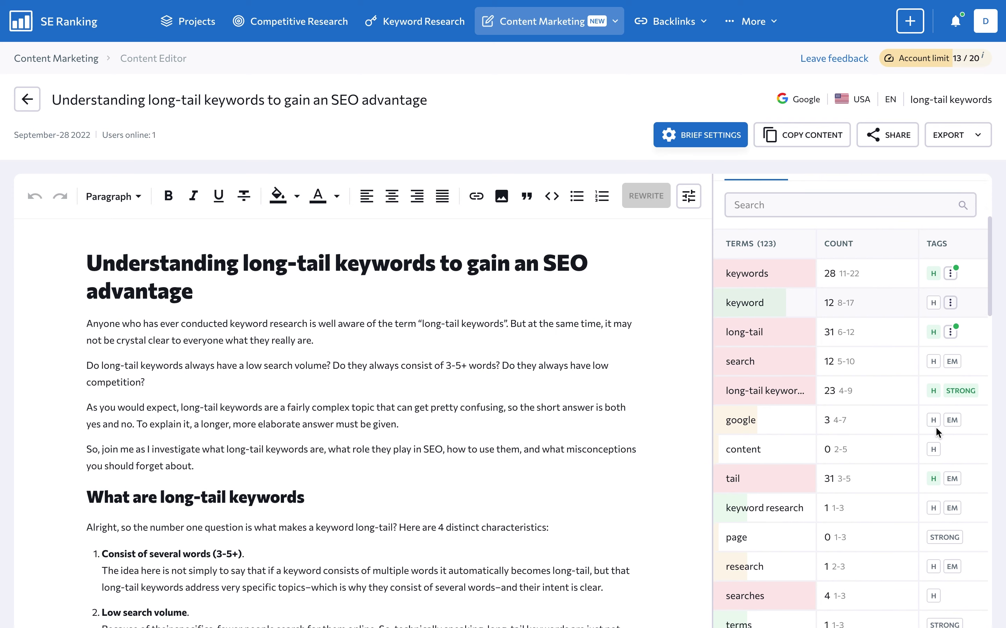
{"action": "mouse_move", "coordinate": [935, 428]}
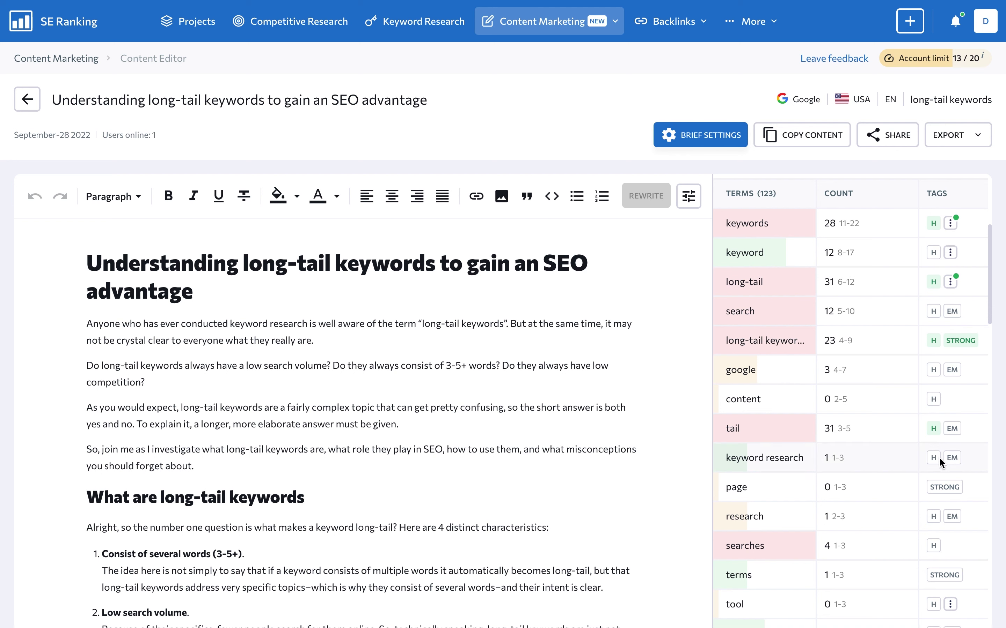
Show the long-tail article's quality score of 84, its grammar mistakes and readability of 66
{"action": "mouse_move", "coordinate": [951, 460]}
{"action": "scroll", "coordinate": [791, 191], "scroll_direction": "up", "scroll_amount": 5}
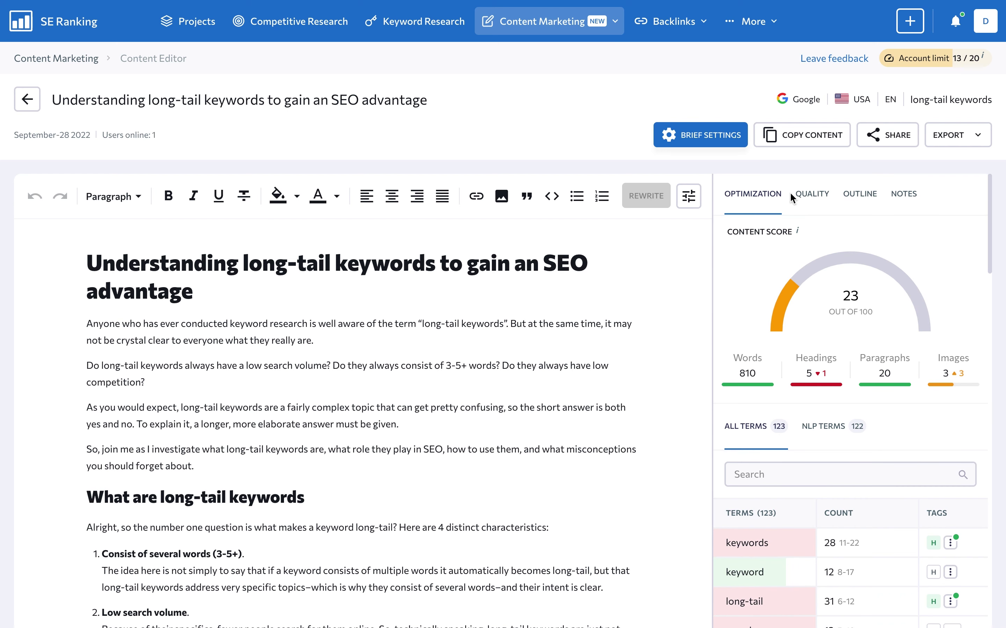
{"action": "left_click", "coordinate": [812, 195]}
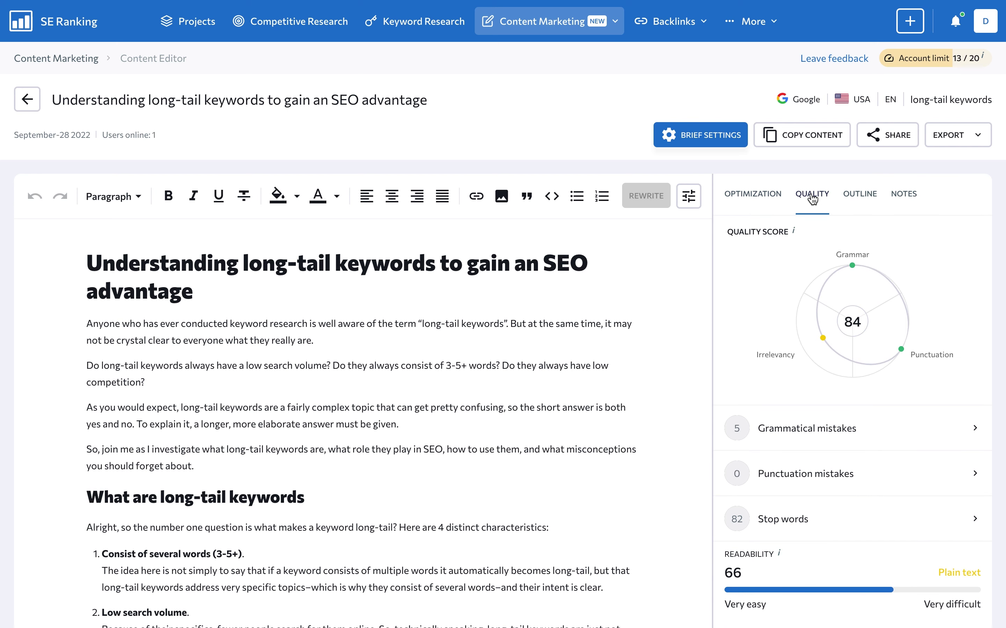
{"action": "scroll", "coordinate": [721, 310], "scroll_direction": "down", "scroll_amount": 2}
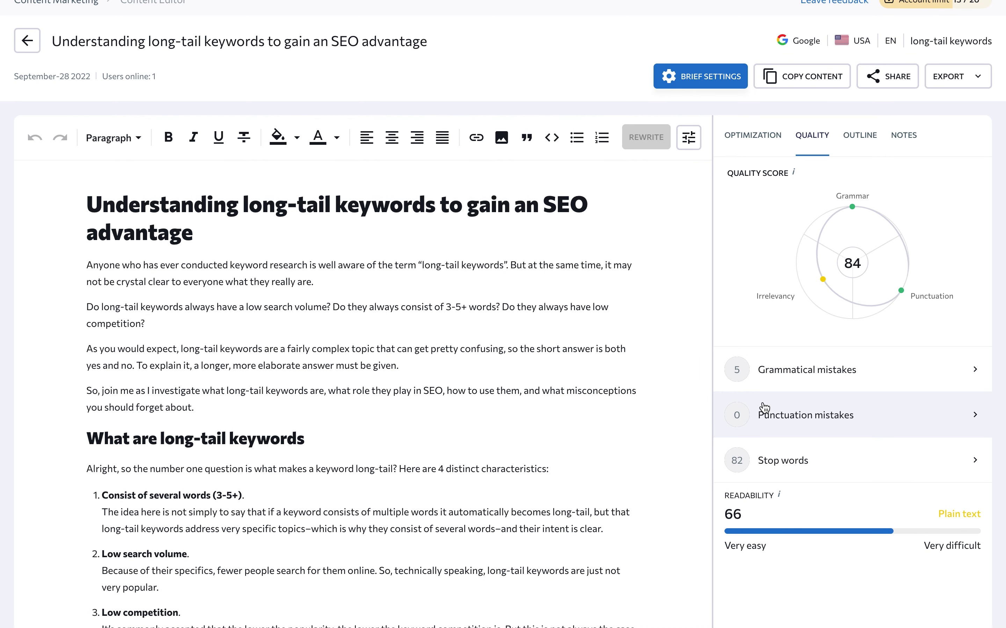
{"action": "scroll", "coordinate": [764, 409], "scroll_direction": "down", "scroll_amount": 4}
Review the Stop words details, highlighting the 60% recommended limit and the article's 40% share
{"action": "left_click", "coordinate": [752, 359]}
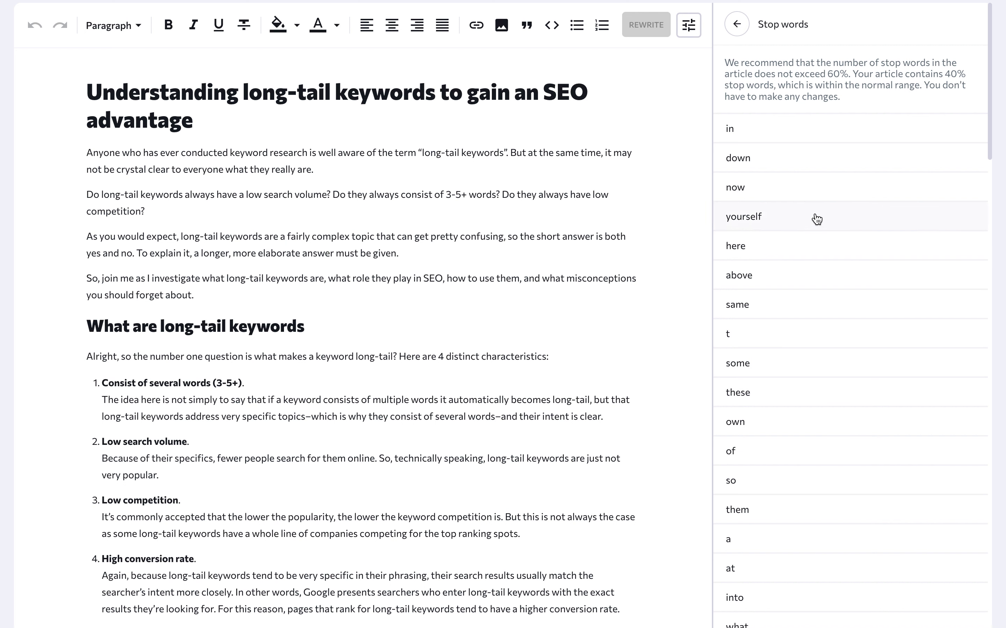
{"action": "left_click_drag", "start_coordinate": [846, 75], "coordinate": [755, 77]}
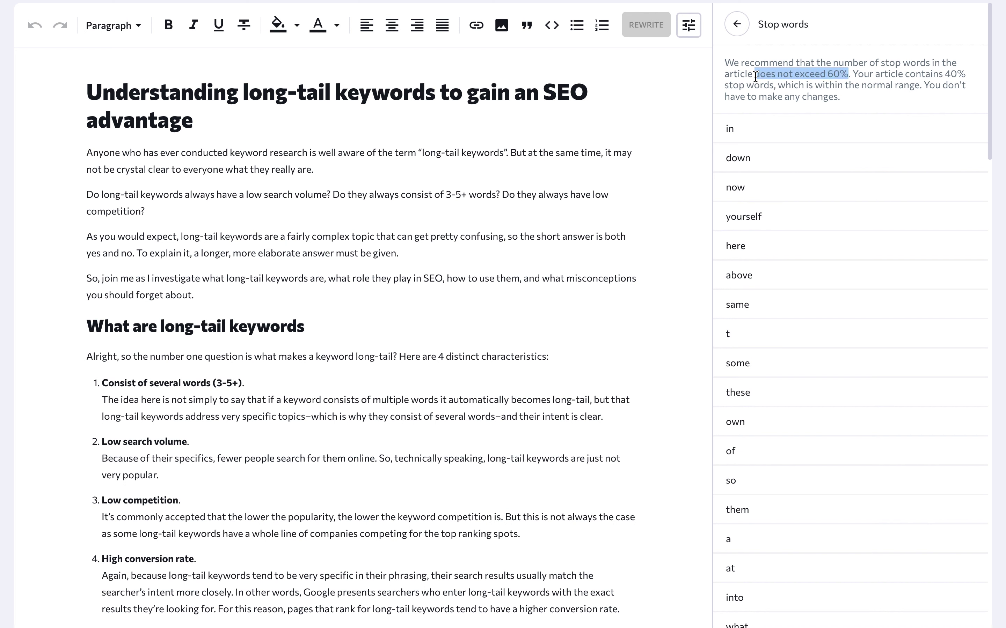
{"action": "left_click", "coordinate": [843, 94]}
{"action": "left_click_drag", "start_coordinate": [852, 74], "coordinate": [777, 88]}
{"action": "left_click", "coordinate": [741, 30]}
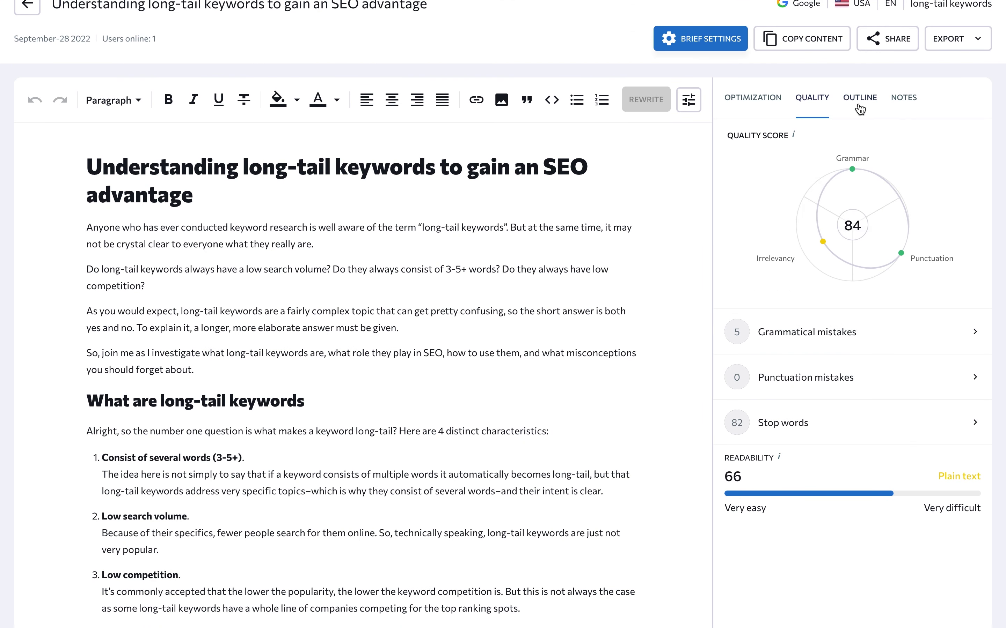
Review the article's Content structure outline and bring up the Export article format choices
{"action": "left_click", "coordinate": [860, 31]}
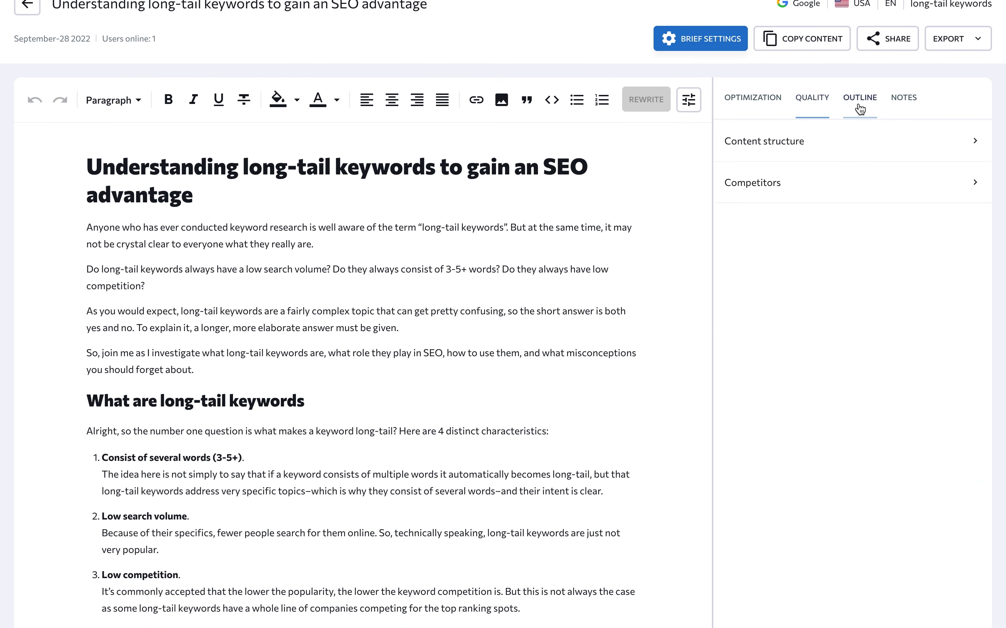
{"action": "left_click", "coordinate": [865, 133]}
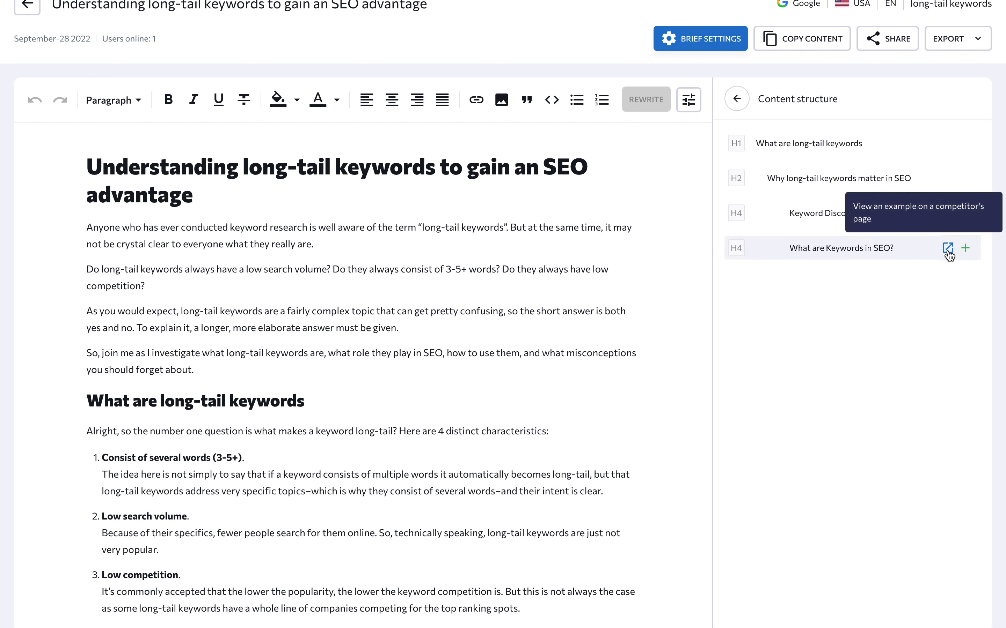
{"action": "left_click", "coordinate": [736, 98]}
{"action": "left_click", "coordinate": [956, 38]}
Export the long-tail keywords article as a DOCX (.docx) file
{"action": "left_click", "coordinate": [871, 66]}
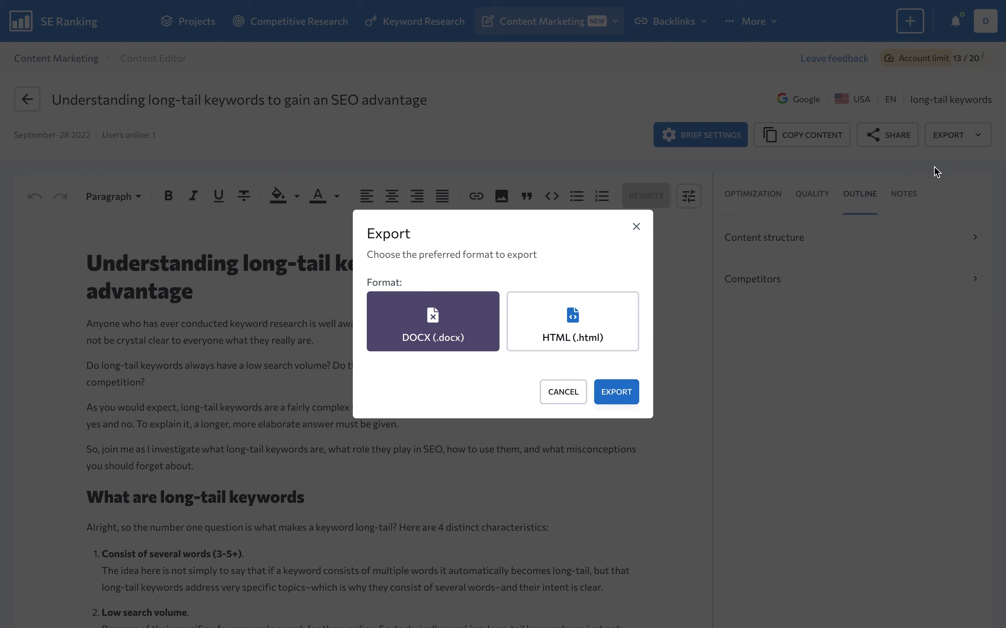